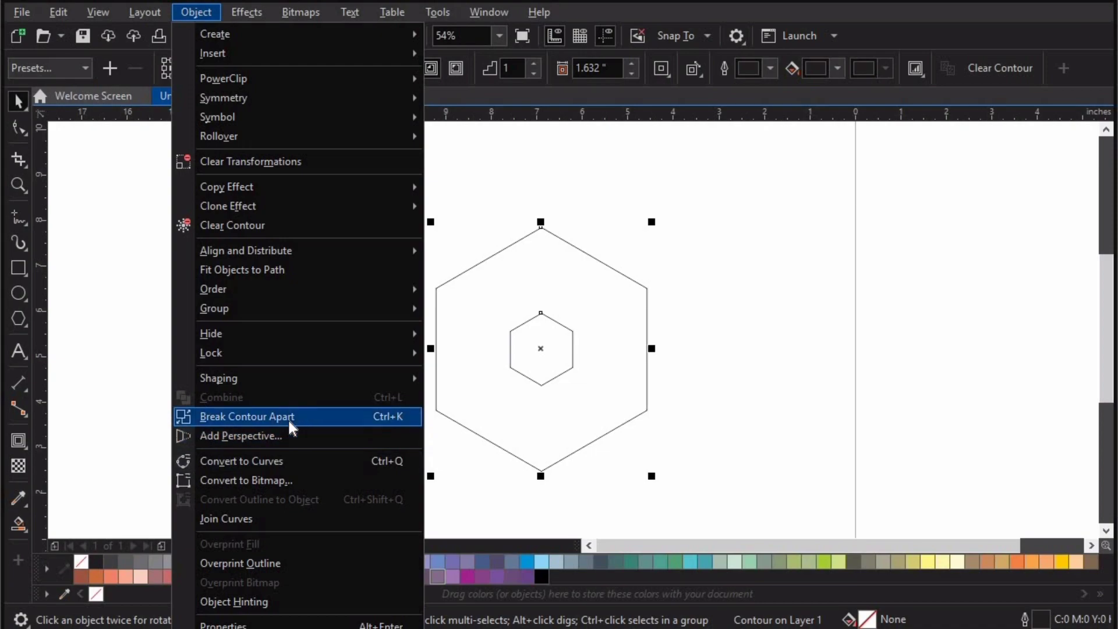
- Break the hexagon contour apart so the inner and outer hexagons become separate objects
left_click(290, 420)
left_click(613, 319)
left_click_drag(573, 332, 613, 319)
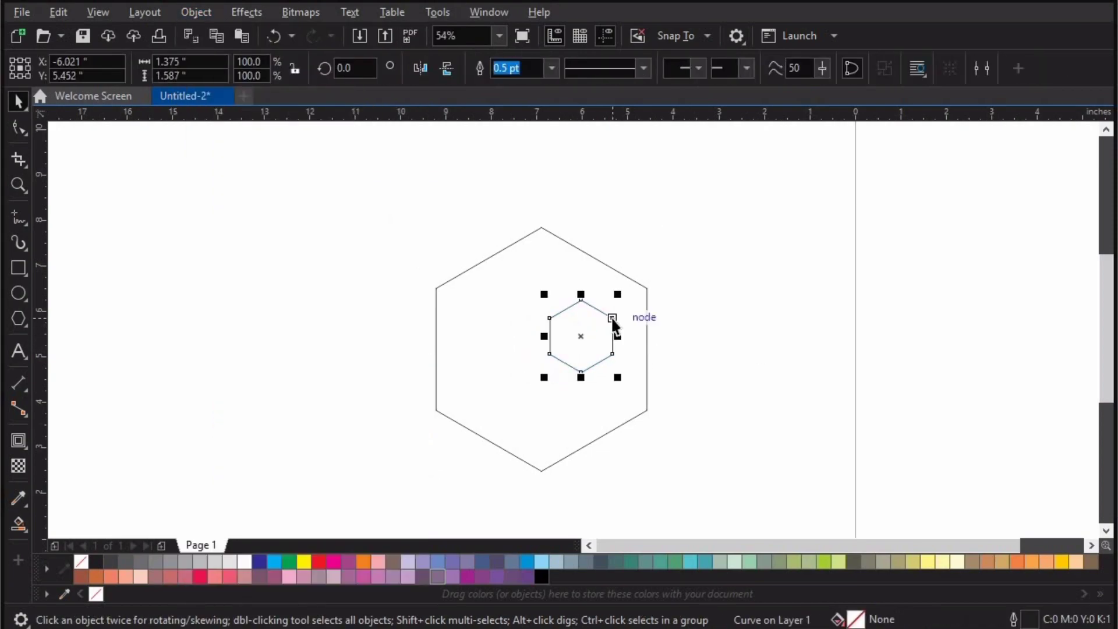
key("ctrl+z")
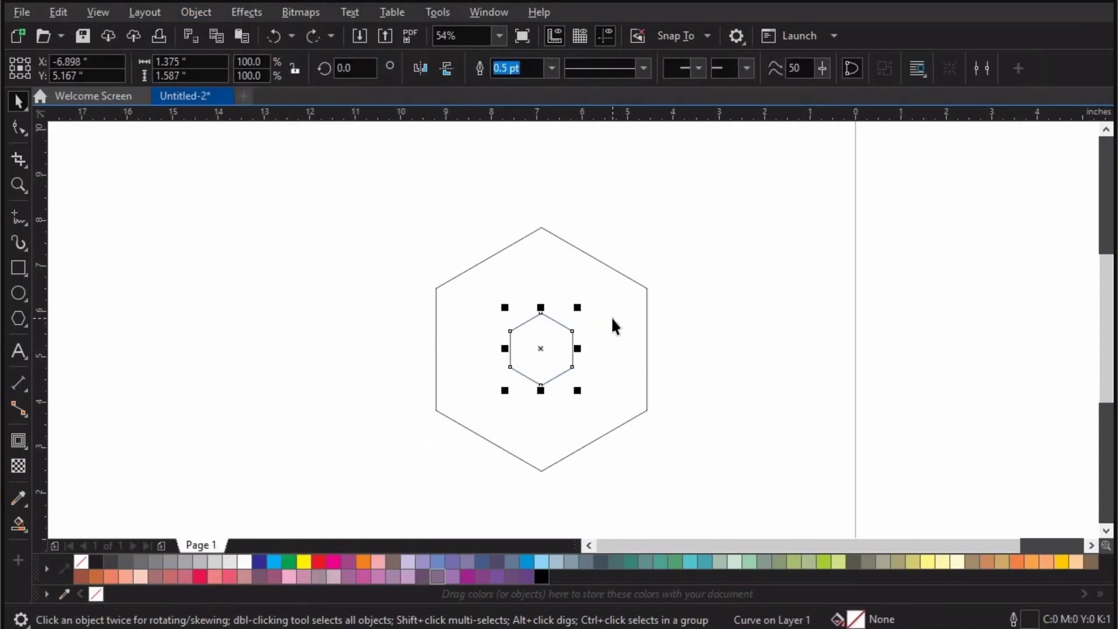
- Draw a vertical straight line about 6.45 in long through both hexagons, slightly right of their center
left_click(670, 36)
key("z")
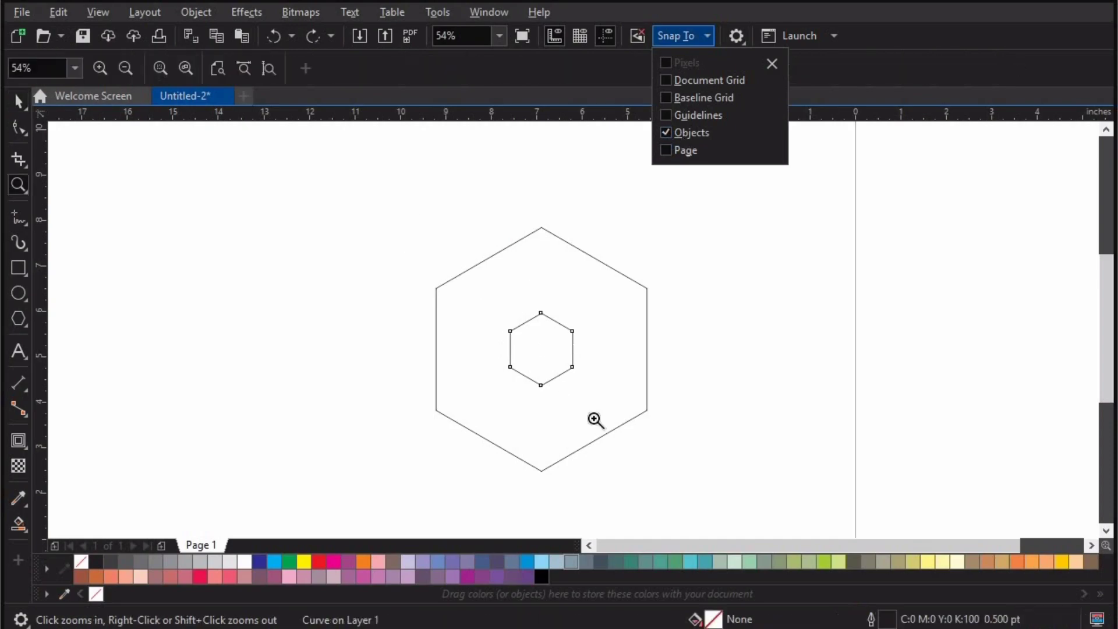
left_click_drag(382, 166, 705, 505)
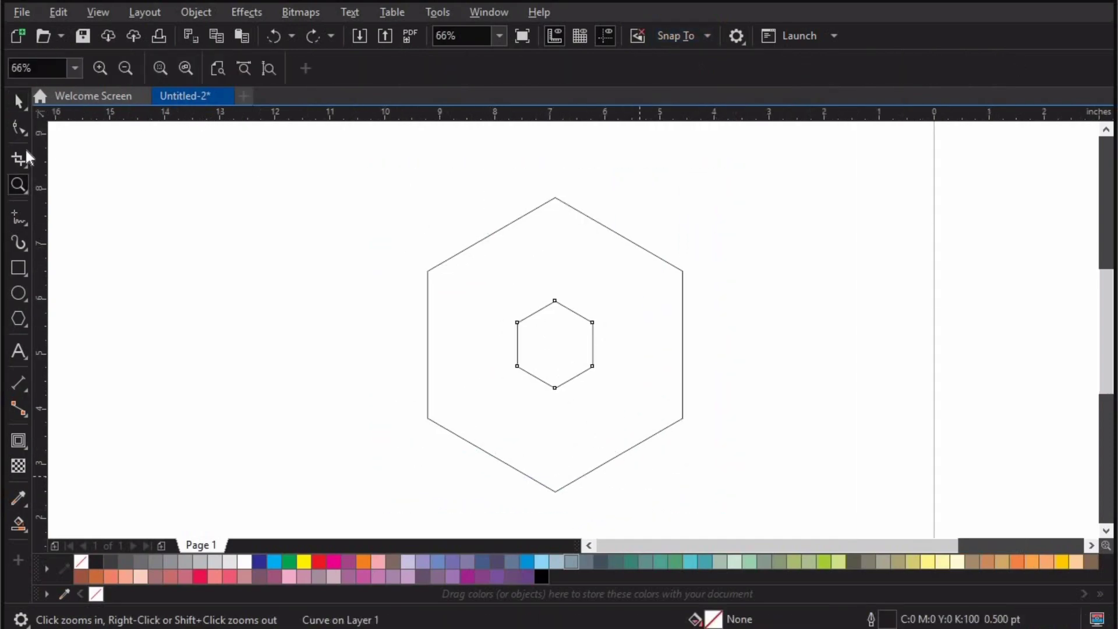
left_click(18, 102)
left_click(19, 219)
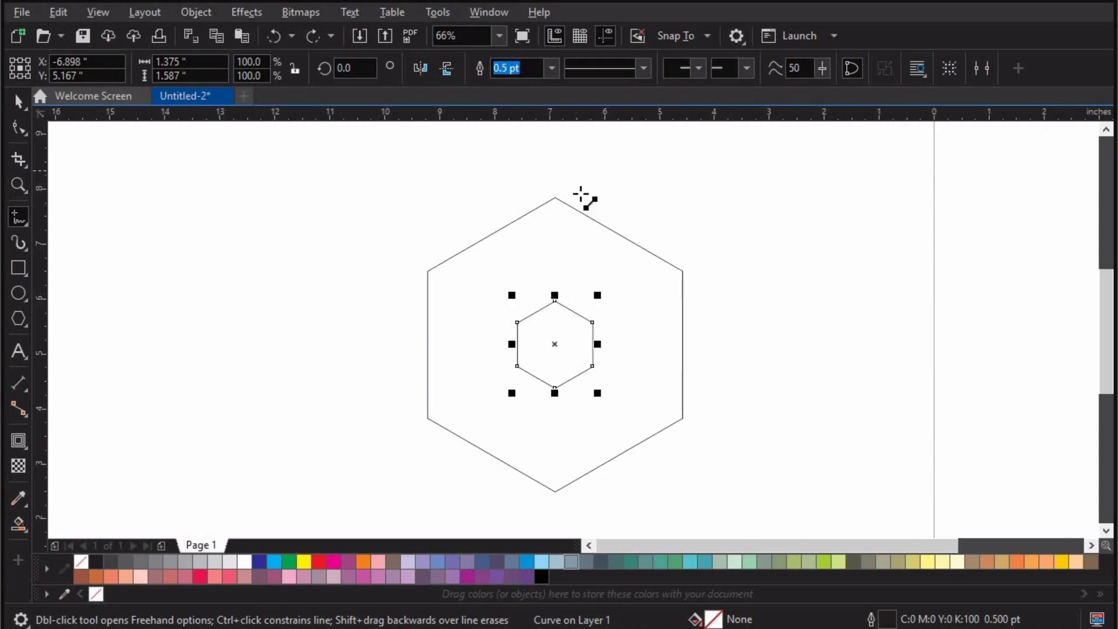
left_click(581, 157)
left_click(593, 499)
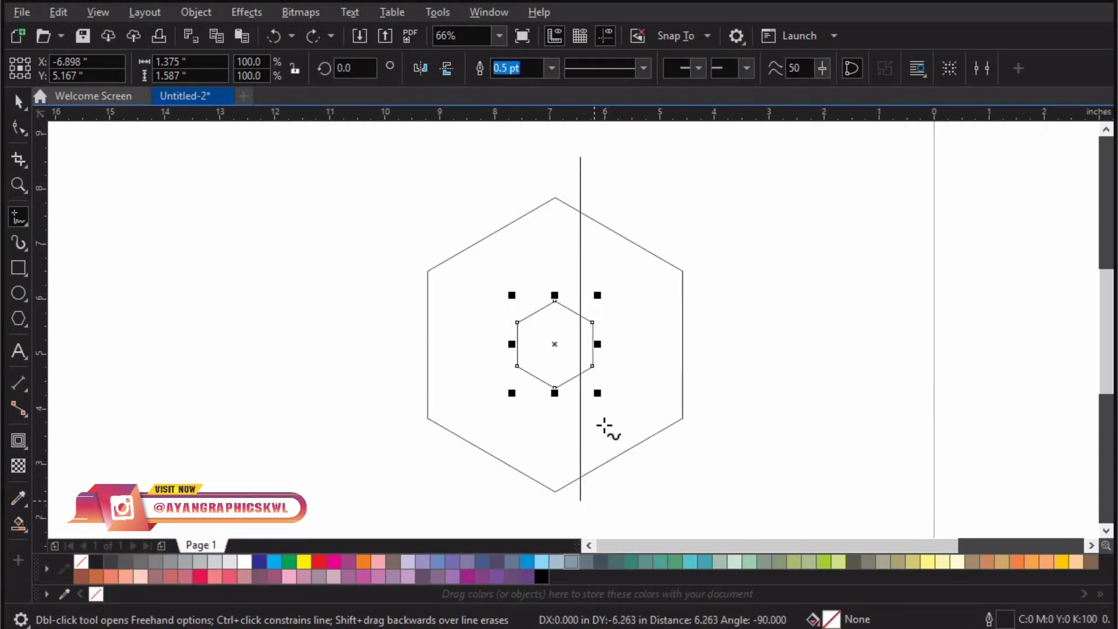
- Align the vertical line with the right side of the inner hexagon
key("space")
left_click(594, 364, "shift")
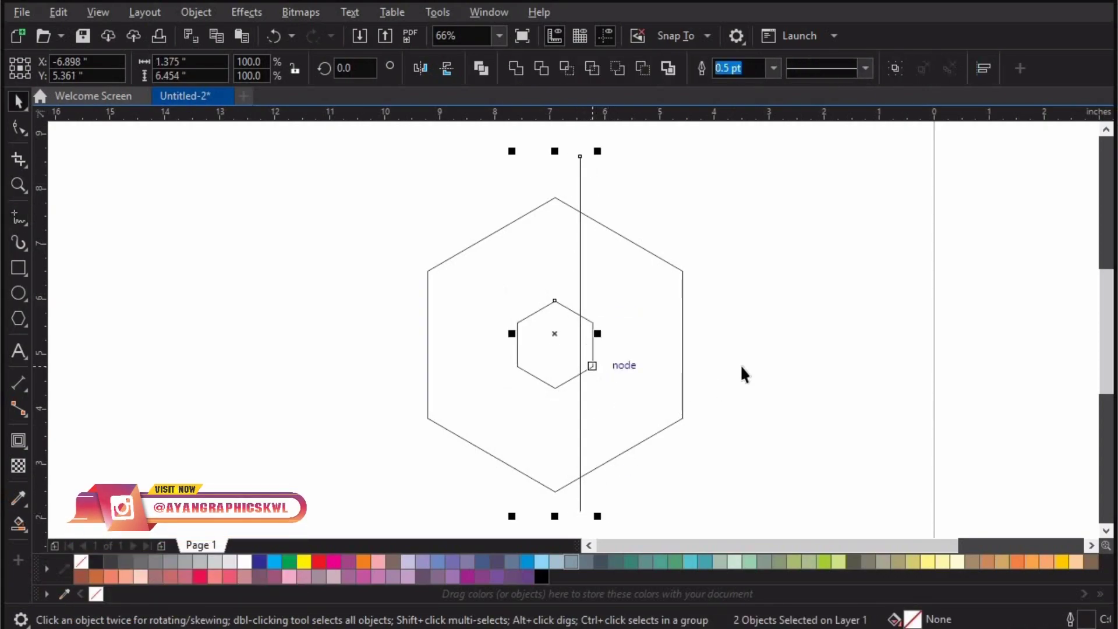
key("r")
- Duplicate the vertical line about 0.4 in to the right and repeat the duplication twice for four evenly spaced lines
left_click(594, 308)
scroll(617, 332, "up", 1)
left_click_drag(616, 332, 641, 332)
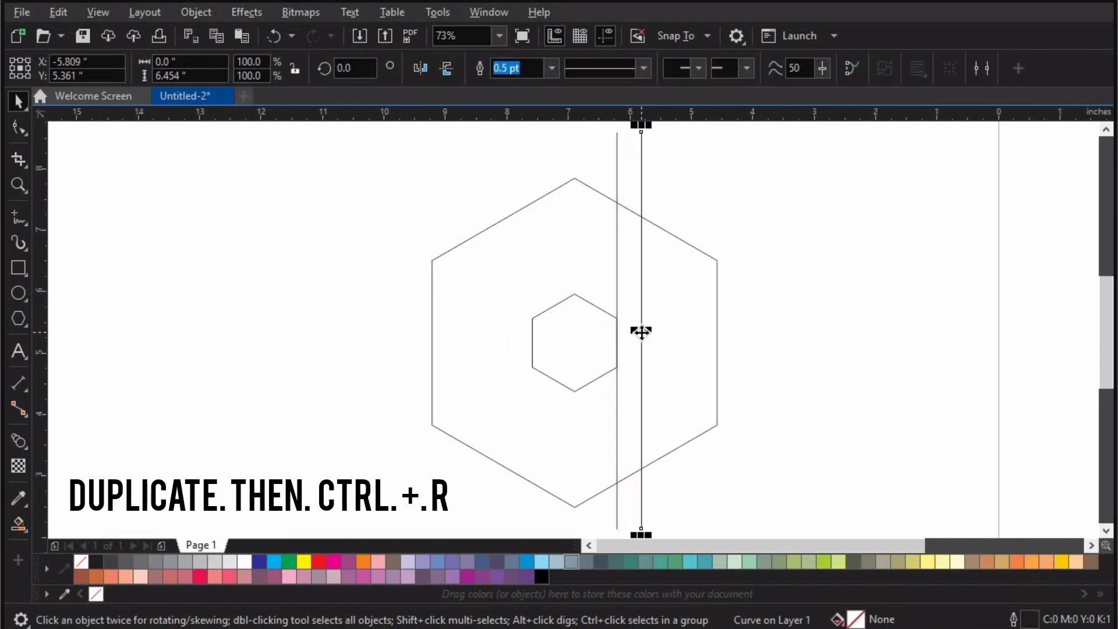
key("ctrl+r")
key("ctrl+r")
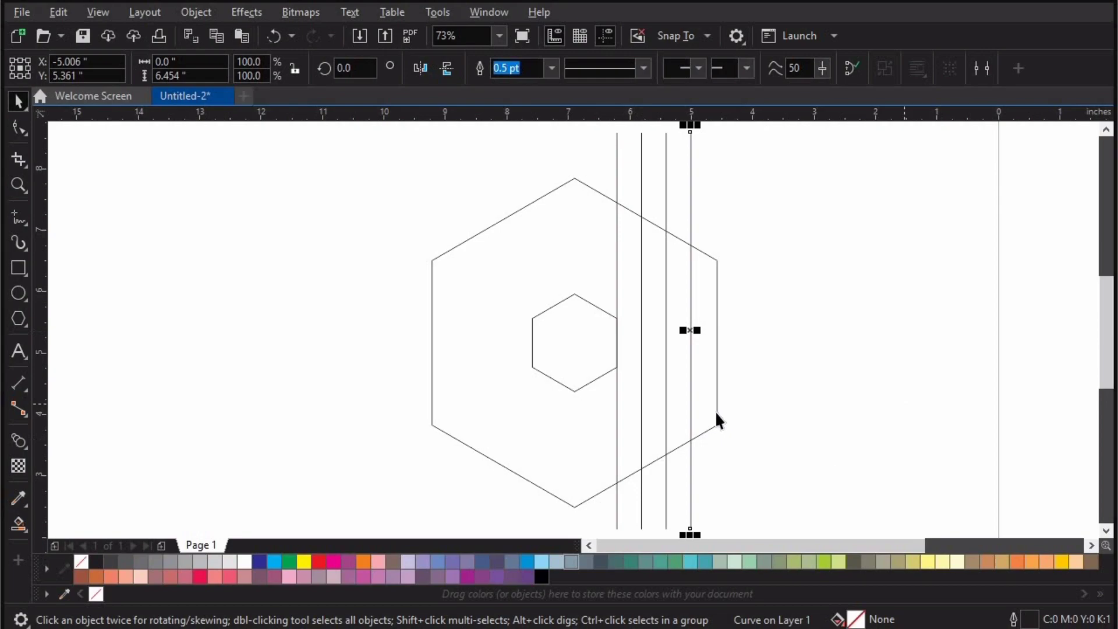
key("Escape")
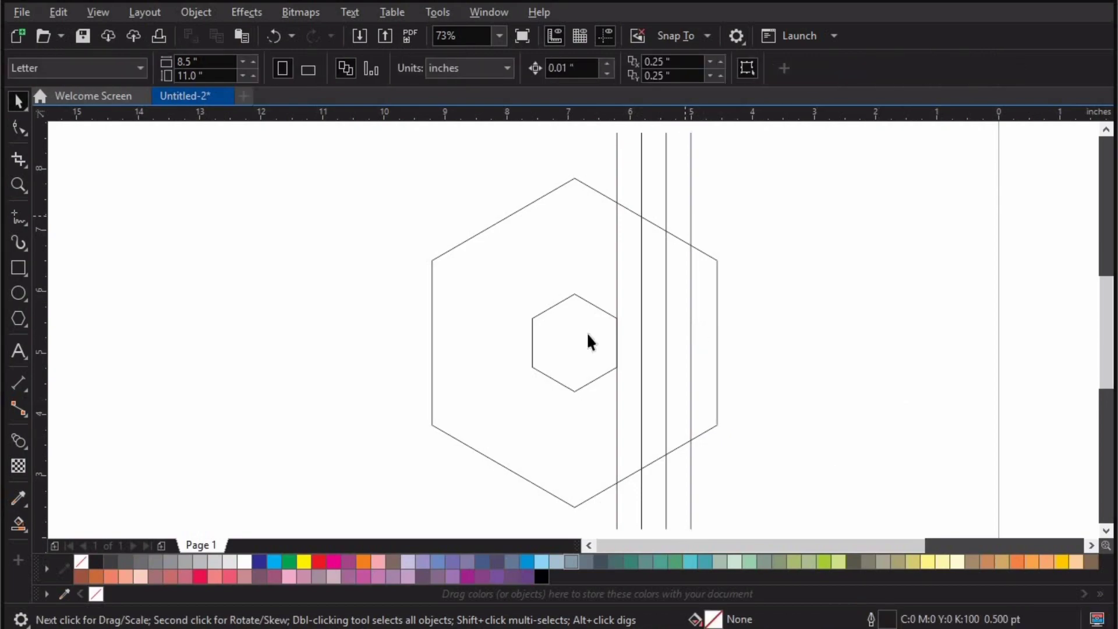
- Combine the four vertical lines into one curve and mirror a copy of it toward the left
scroll(585, 332, "down", 1)
left_click_drag(669, 114, 670, 116)
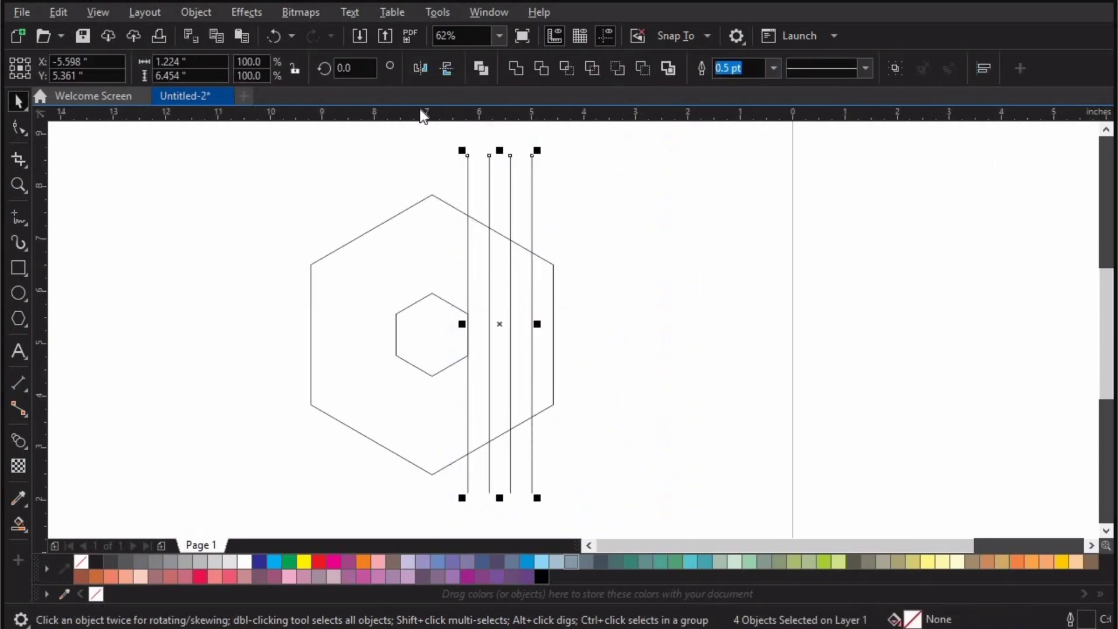
left_click(482, 68)
left_click_drag(537, 323, 395, 338)
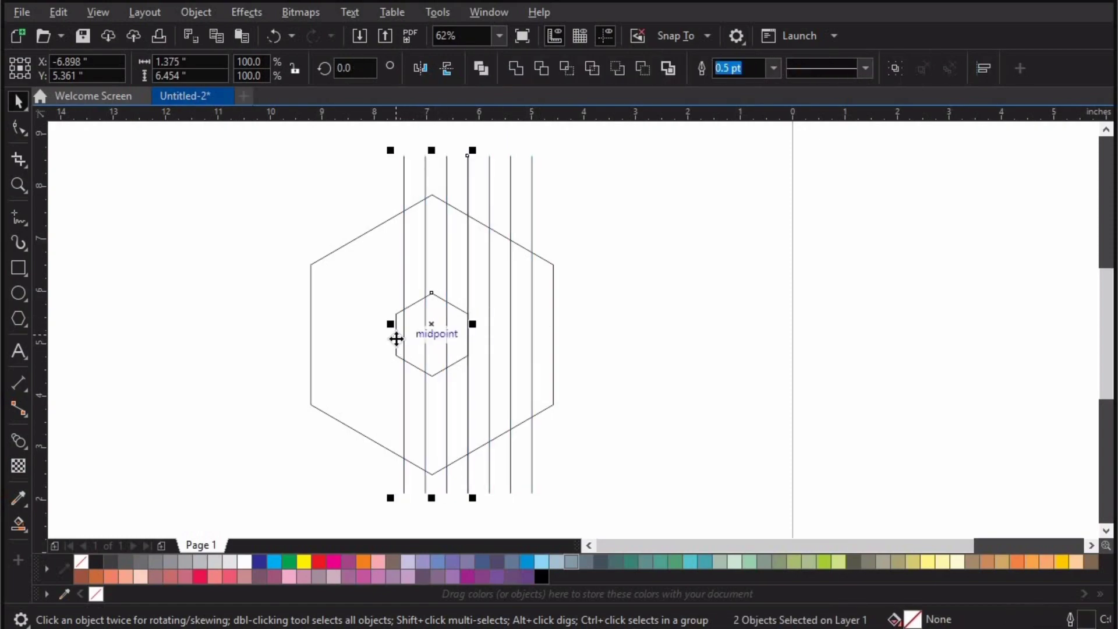
- Move the mirrored set of four lines so its innermost line coincides with the inner hexagon's left side
left_click(431, 307)
left_click_drag(396, 297, 272, 323)
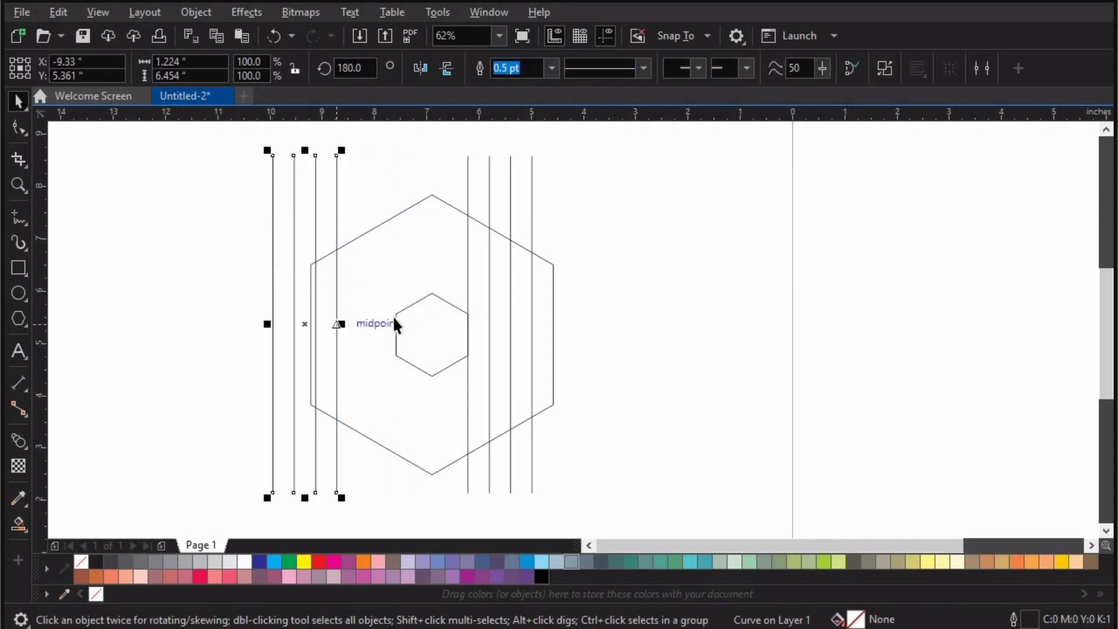
left_click(398, 315, "shift")
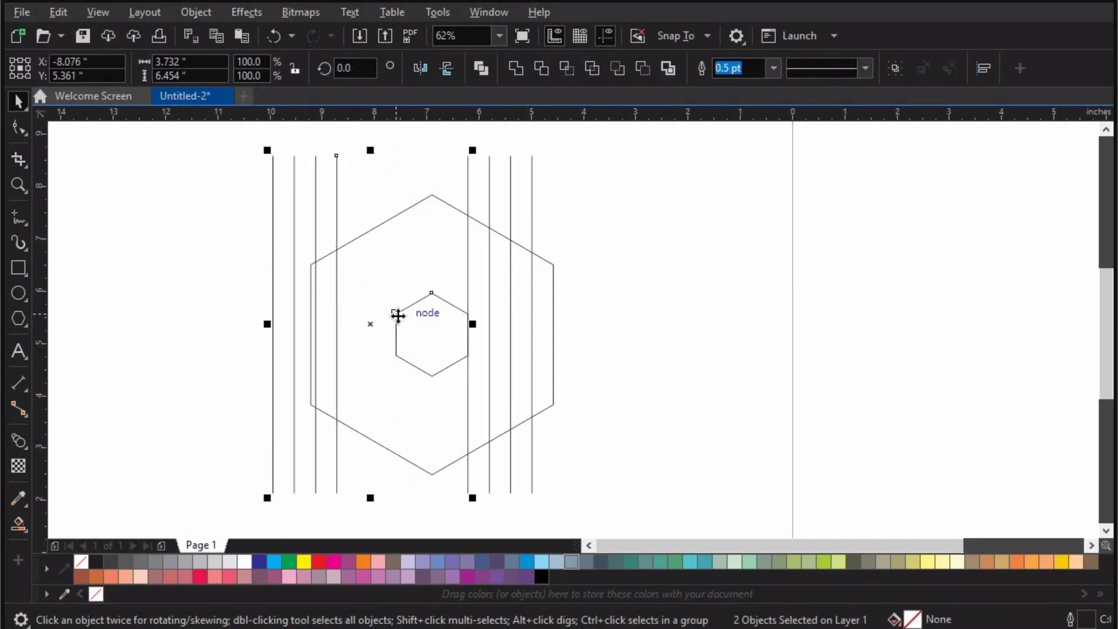
key("ctrl+z")
key("ctrl+shift+z")
key("Escape")
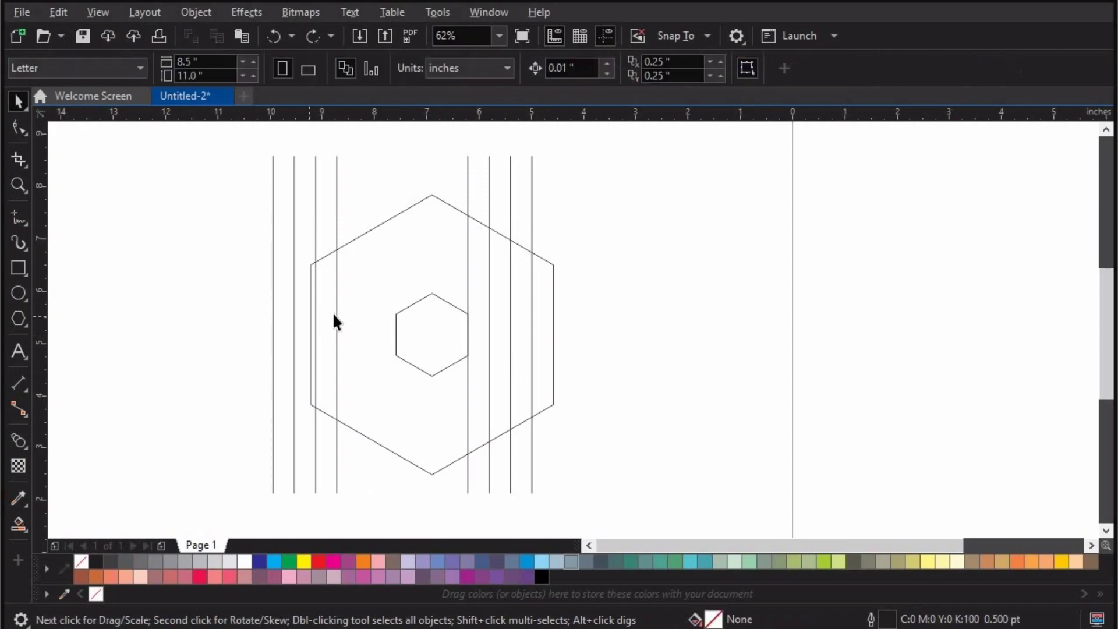
left_click_drag(343, 315, 408, 357)
key("z")
left_click_drag(275, 275, 475, 370)
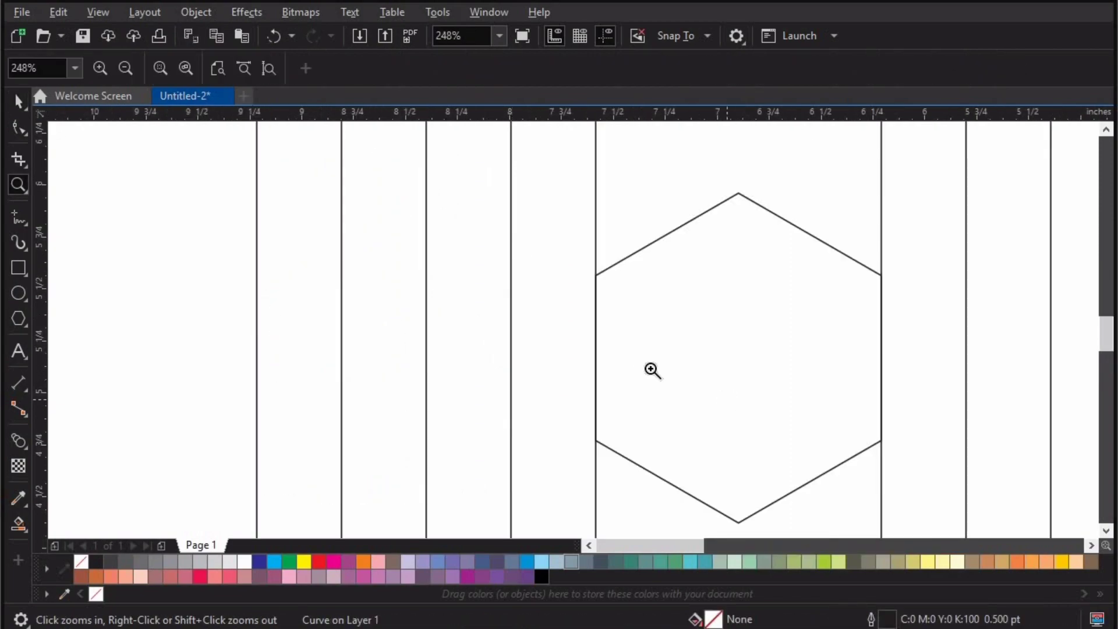
key("F4")
key("space")
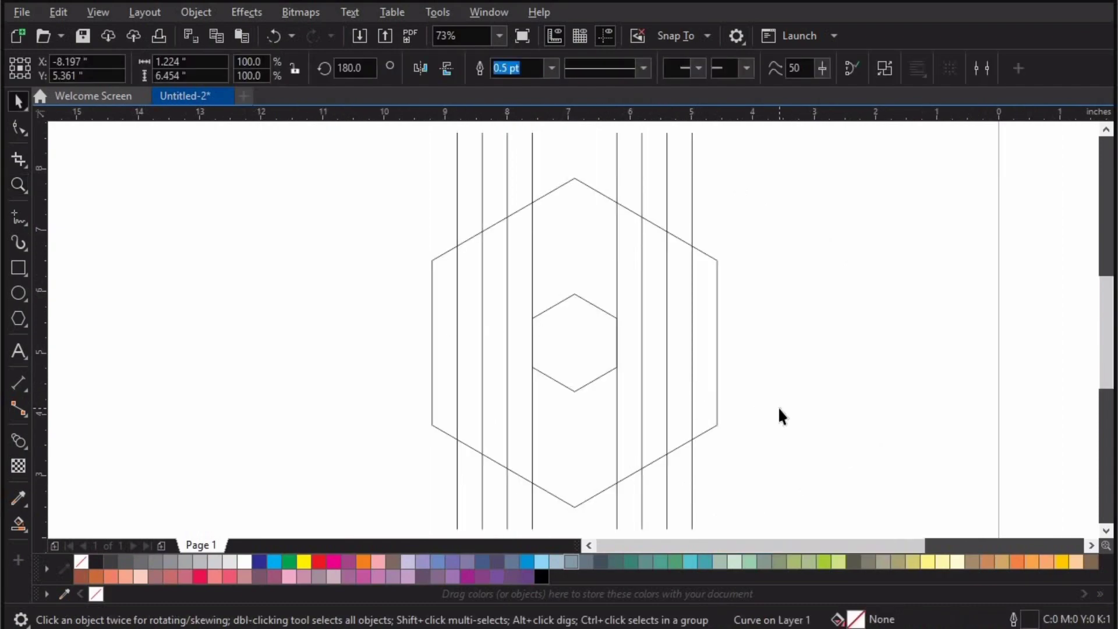
left_click(779, 408)
- Stretch both sets of vertical lines together from their center to about 9.04 in tall
scroll(727, 401, "down", 1)
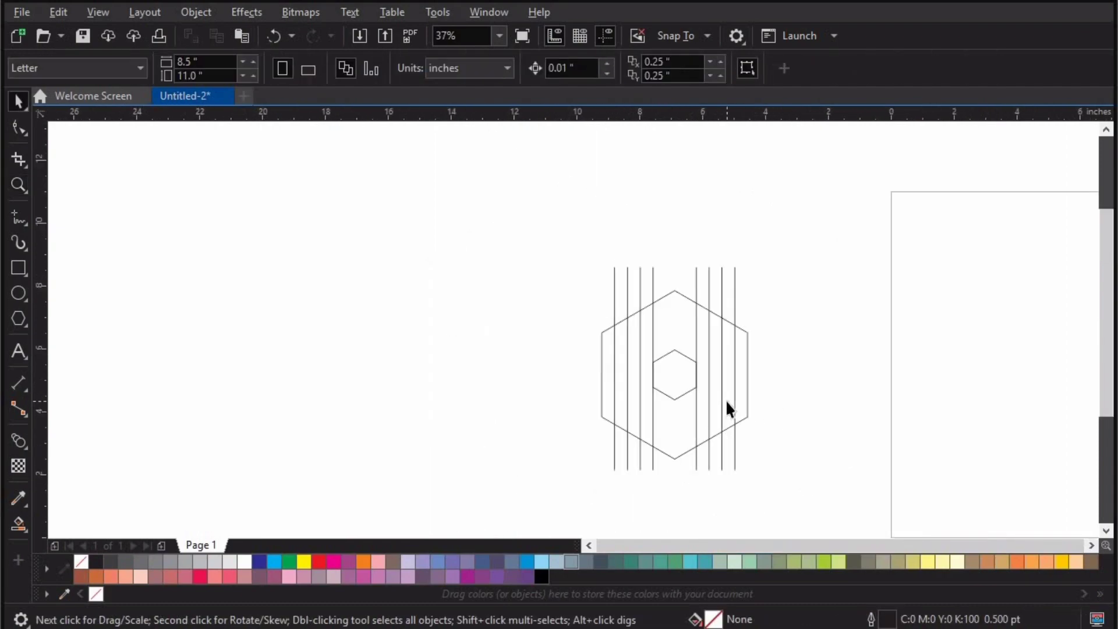
left_click(709, 294)
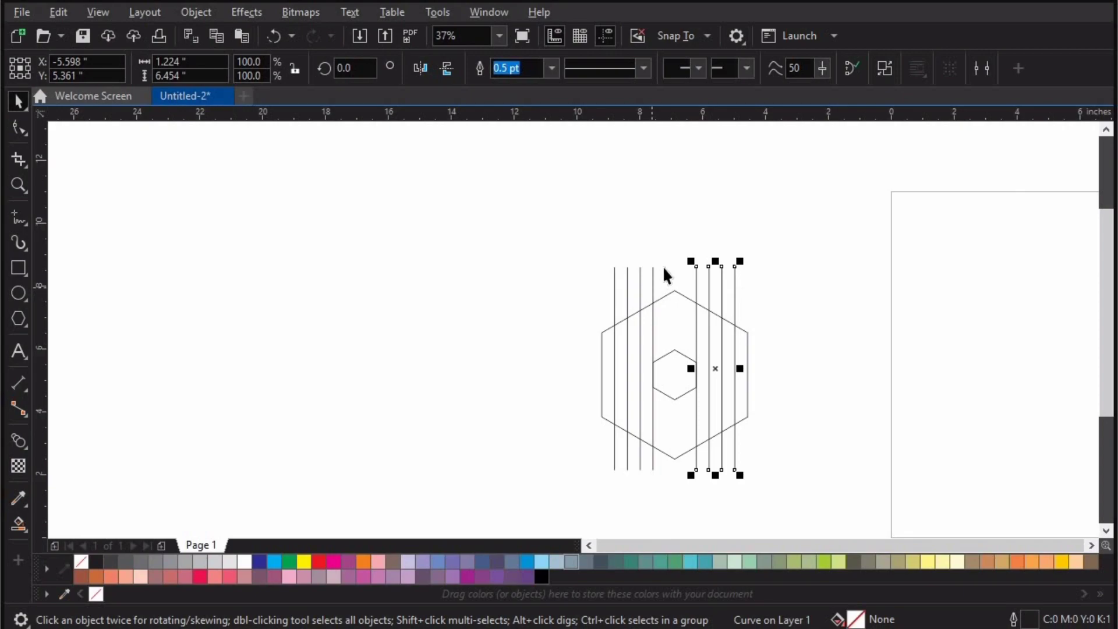
left_click(653, 287, "shift")
left_click_drag(675, 223, 675, 225)
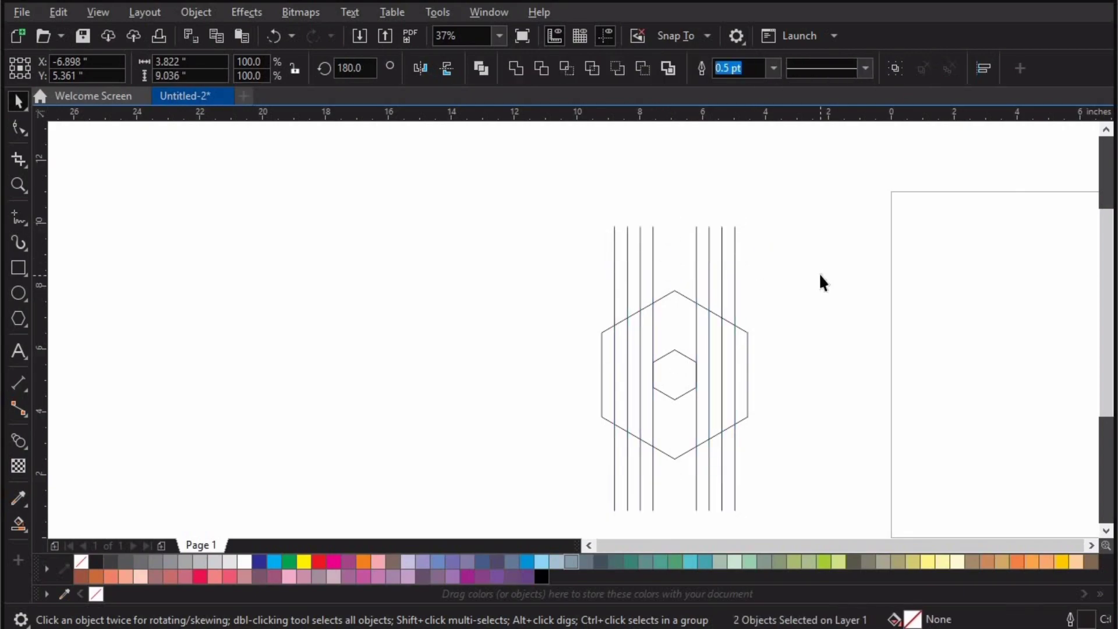
left_click(821, 281)
- Group the two vertical line sets and create a copy rotated to 300° about their center
scroll(664, 250, "up", 1)
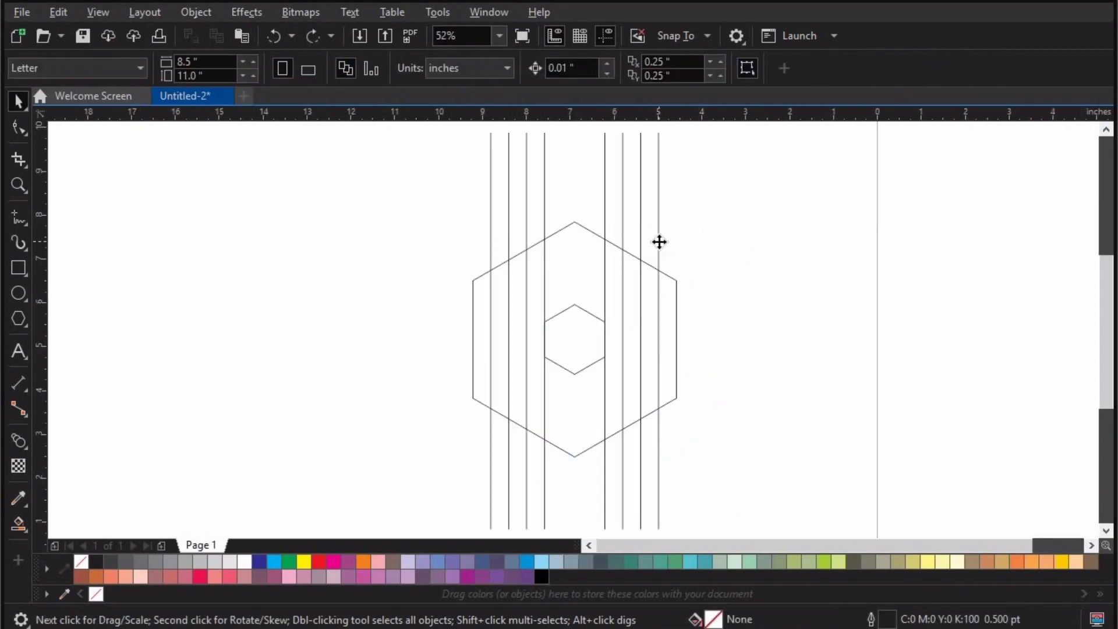
left_click(659, 242)
left_click(659, 242)
left_click_drag(754, 243, 779, 289)
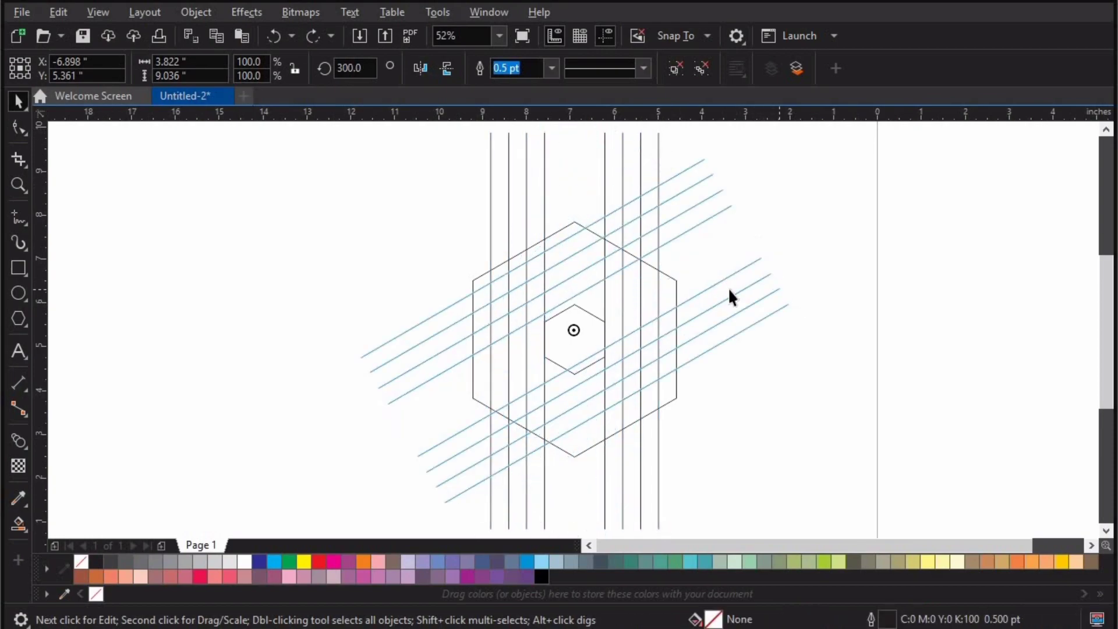
- Create another copy of the line group rotated to 60° and center both rotated groups on the hexagons
scroll(712, 427, "down", 2)
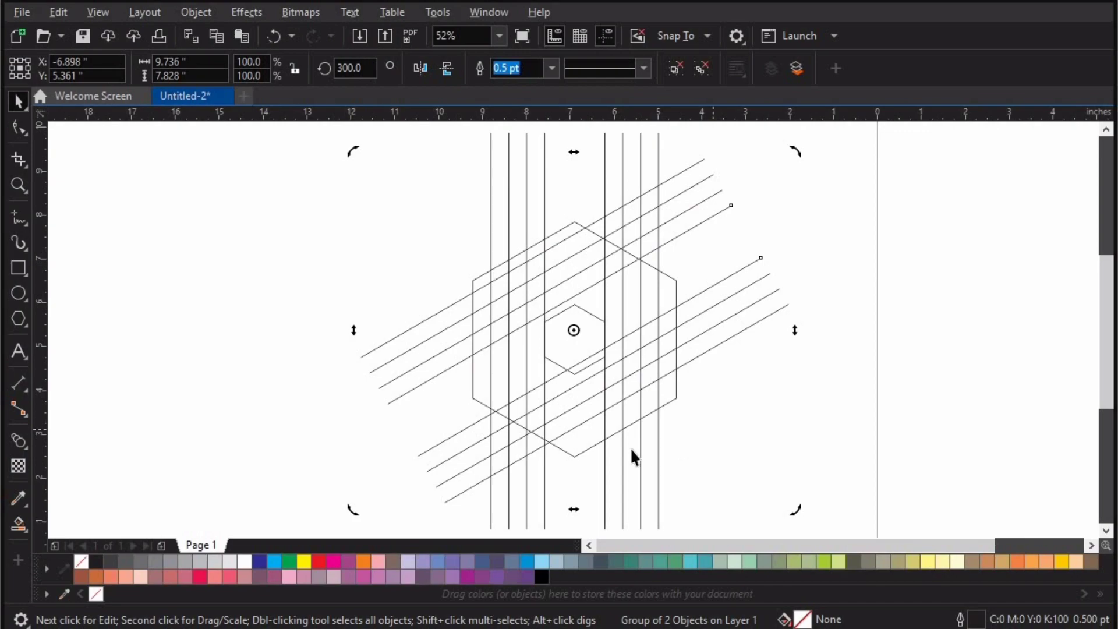
left_click(577, 465)
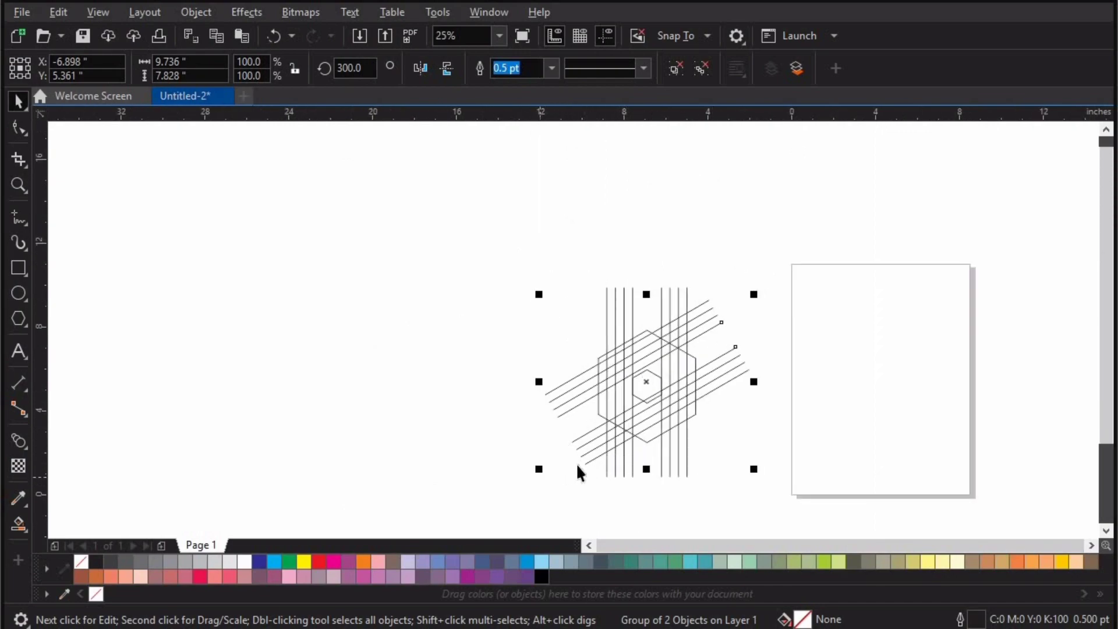
left_click(559, 465)
left_click_drag(536, 467, 808, 460)
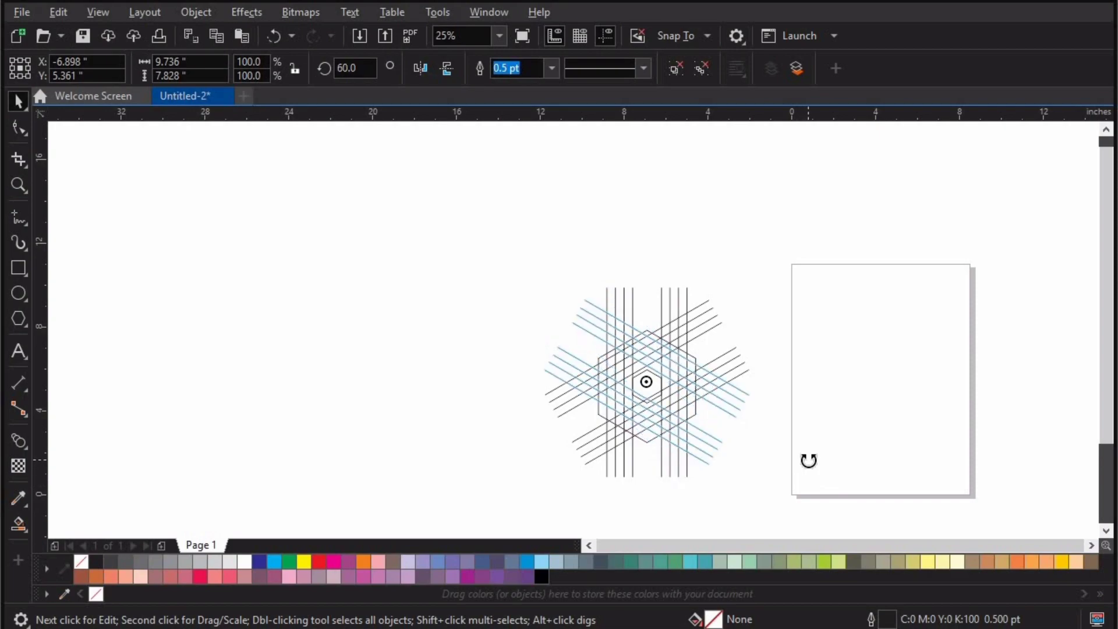
left_click_drag(808, 461, 811, 457)
key("shift+F2")
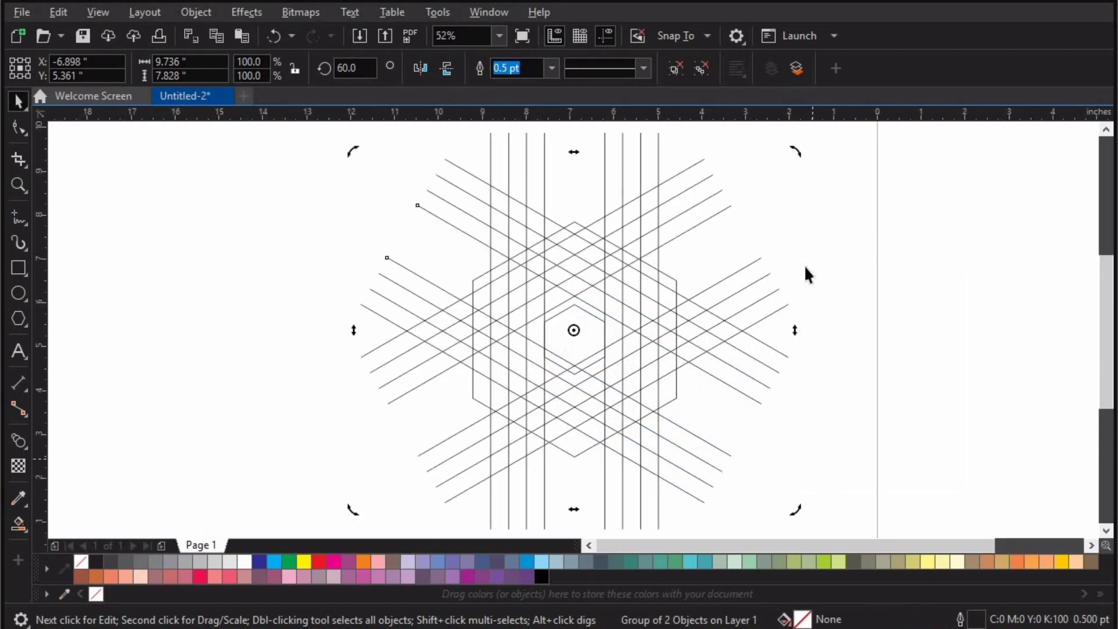
left_click(805, 264)
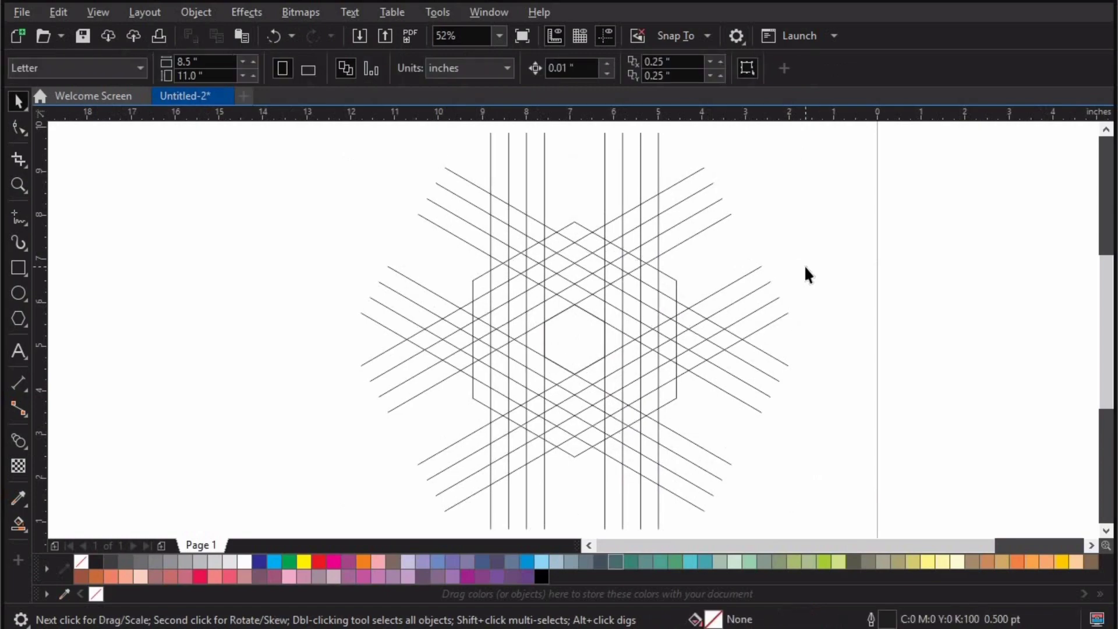
- Draw a vertical line about 8.24 in long beside the pattern and center it on the inner hexagon
left_click(21, 221)
left_click(178, 178)
left_click(178, 285)
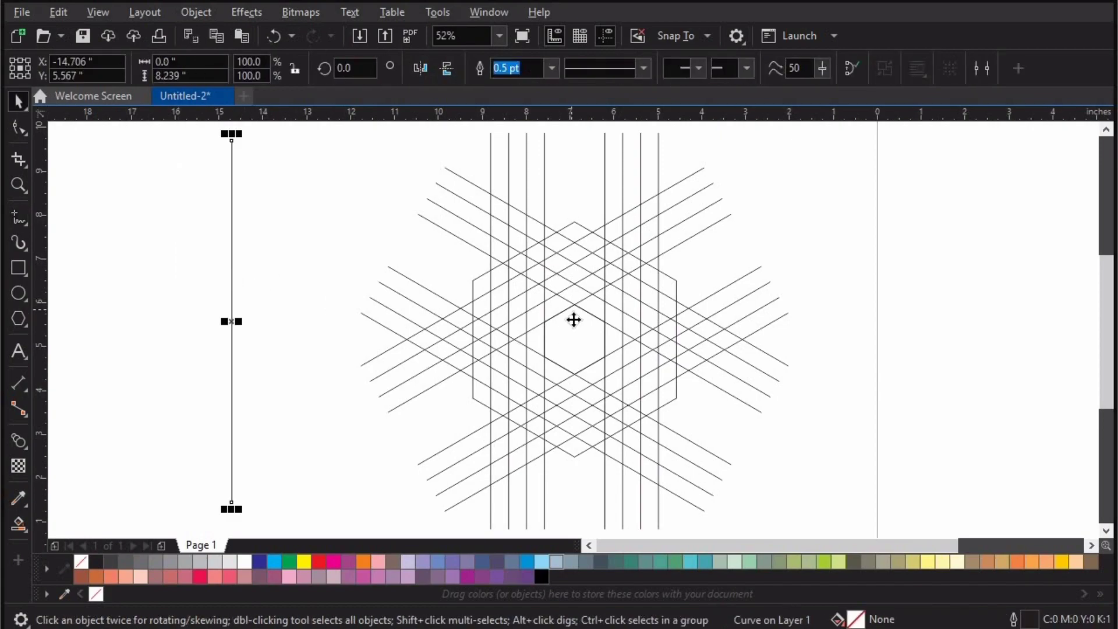
left_click(574, 319, "shift")
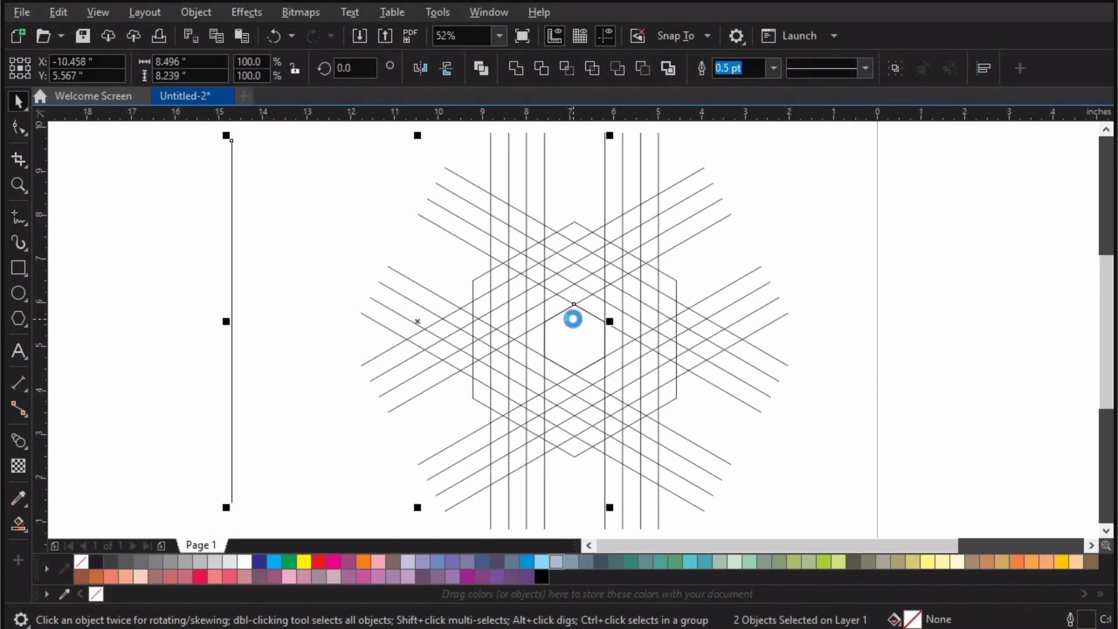
key("c")
key("e")
left_click(582, 184)
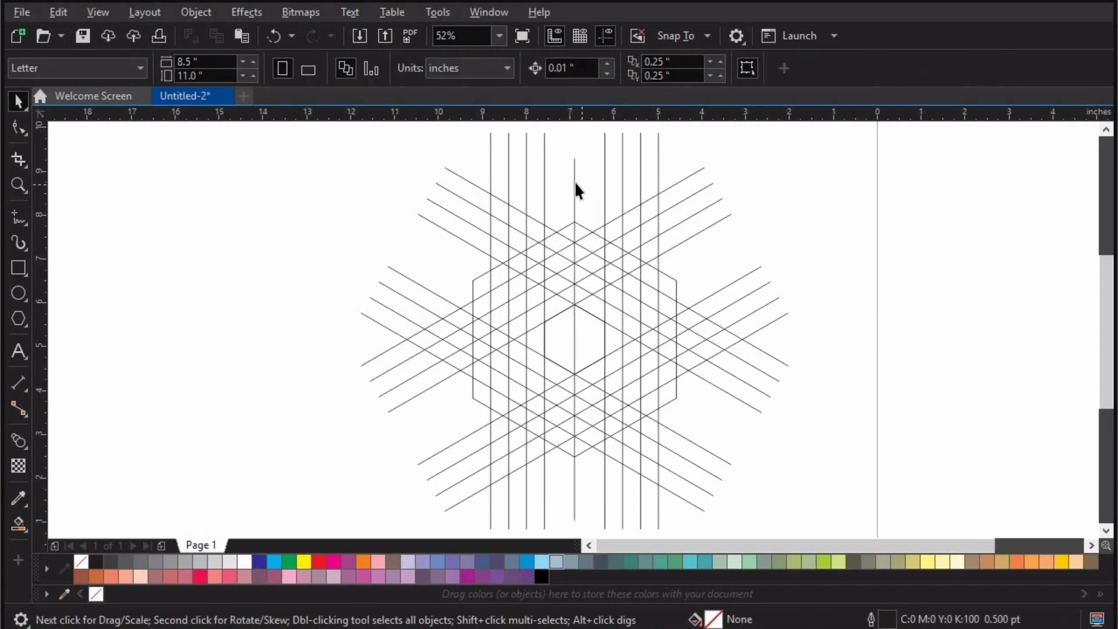
- Stretch the center line to about 9.08 in tall and add copies of it rotated to 300° and 240°
left_click(574, 174)
left_click_drag(575, 146, 575, 133)
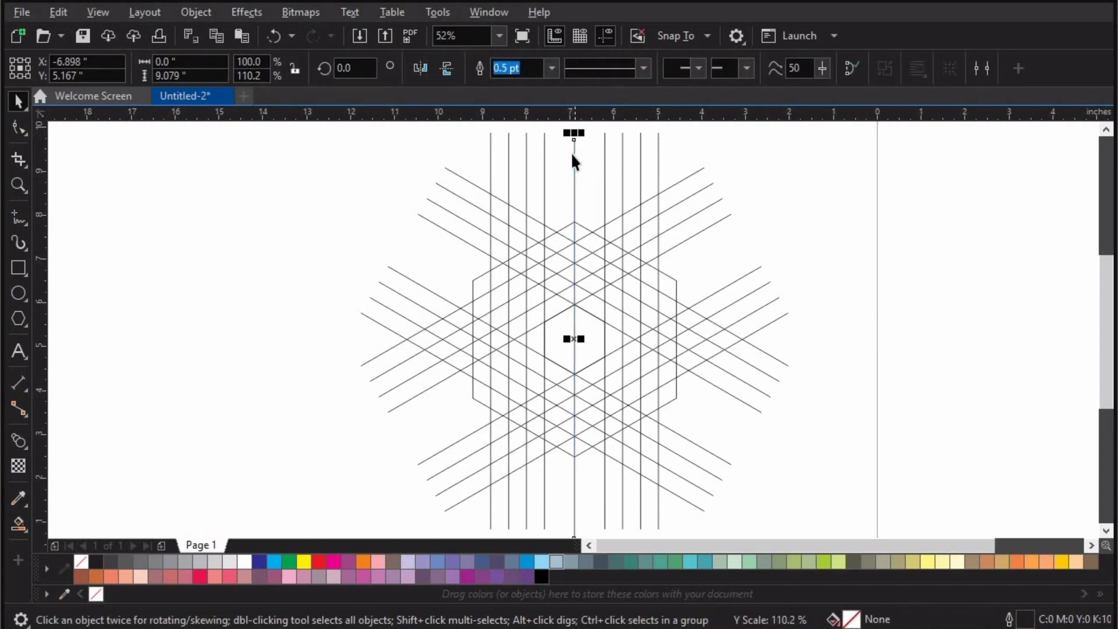
left_click(575, 142)
left_click_drag(635, 189, 698, 285)
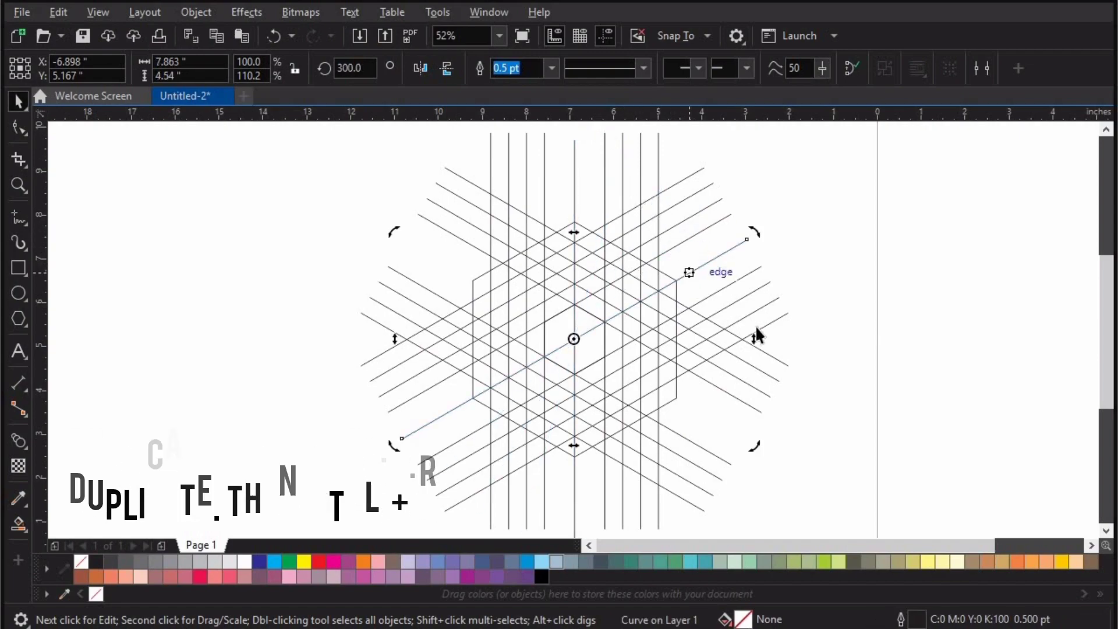
key("ctrl+r")
key("z")
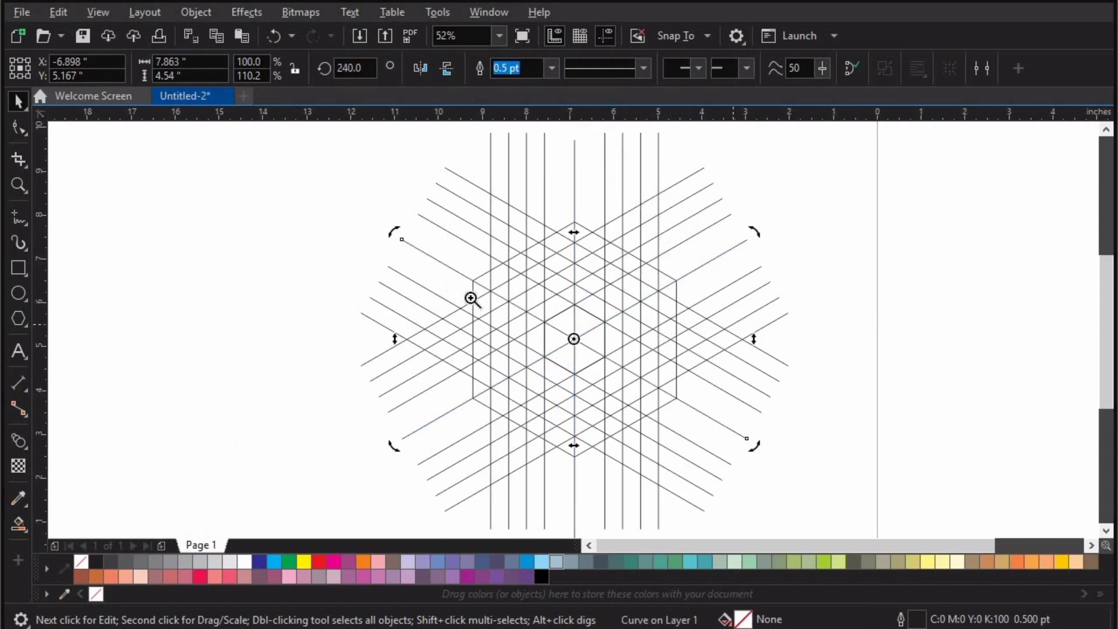
left_click_drag(452, 287, 653, 382)
key("F4")
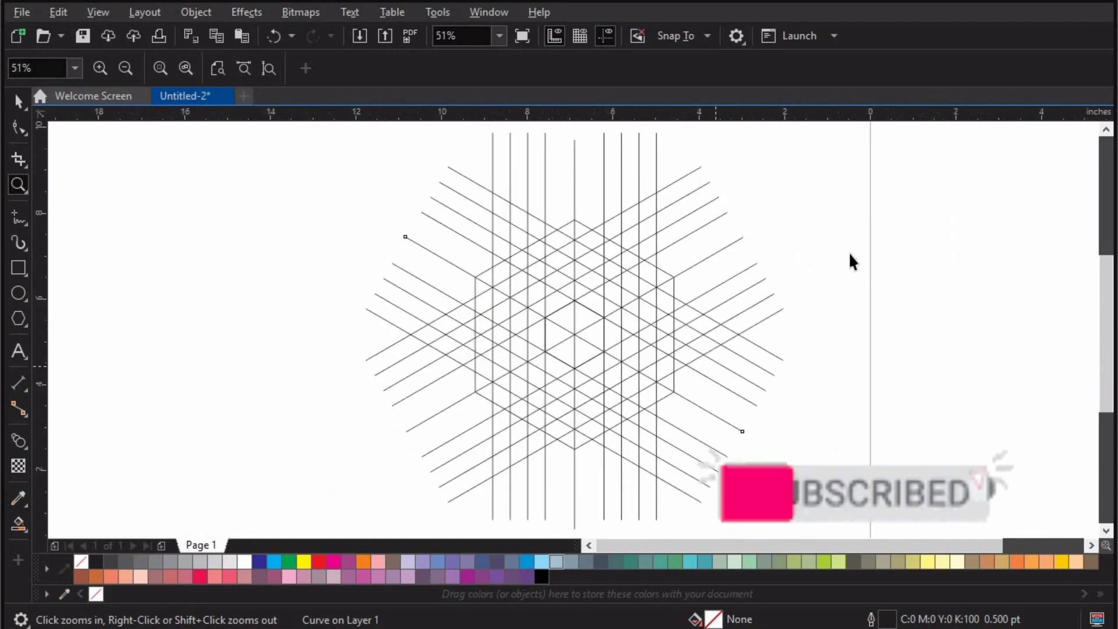
key("space")
key("Escape")
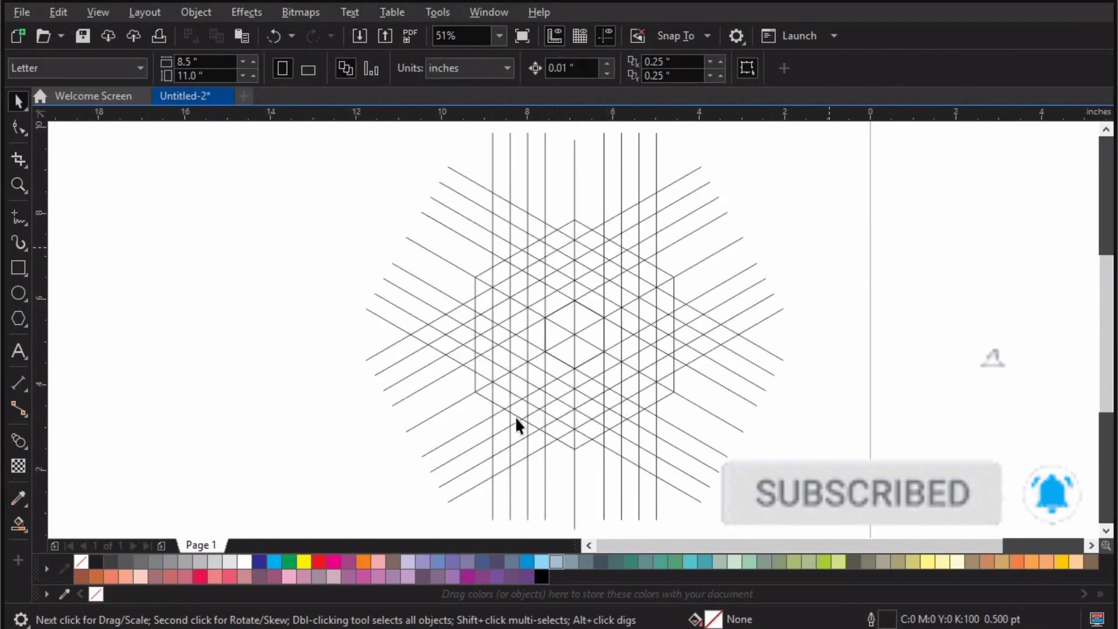
- Move the small inner hexagon out to the lower left of the grid, and group the guide lines with the outer hexagon
left_click(557, 358)
left_click_drag(575, 335, 338, 403)
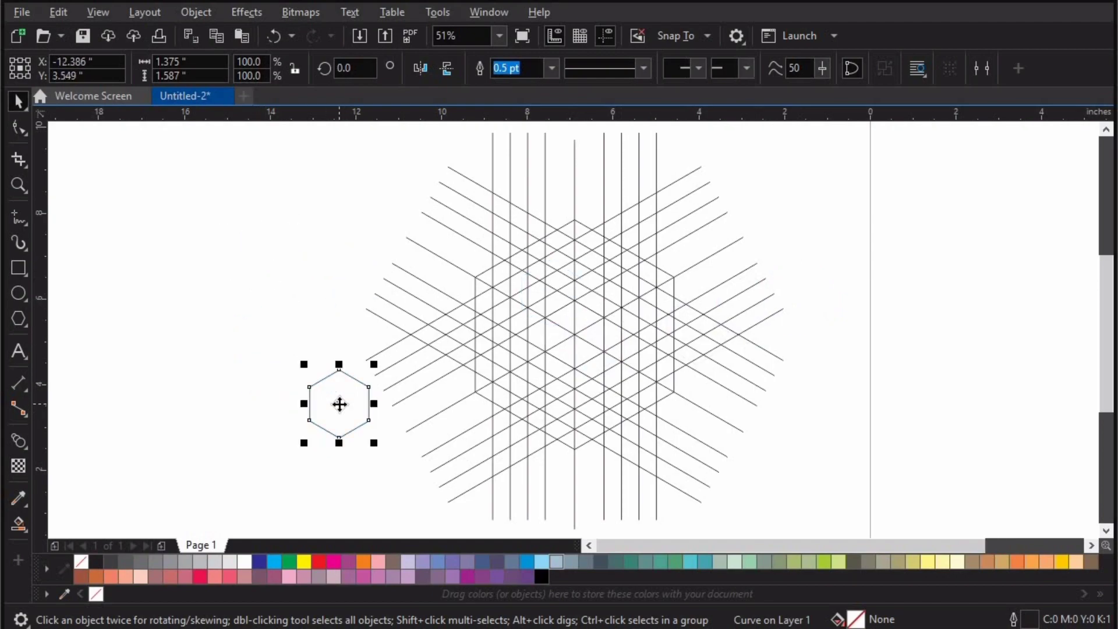
scroll(773, 317, "left", 1)
scroll(678, 222, "down", 1)
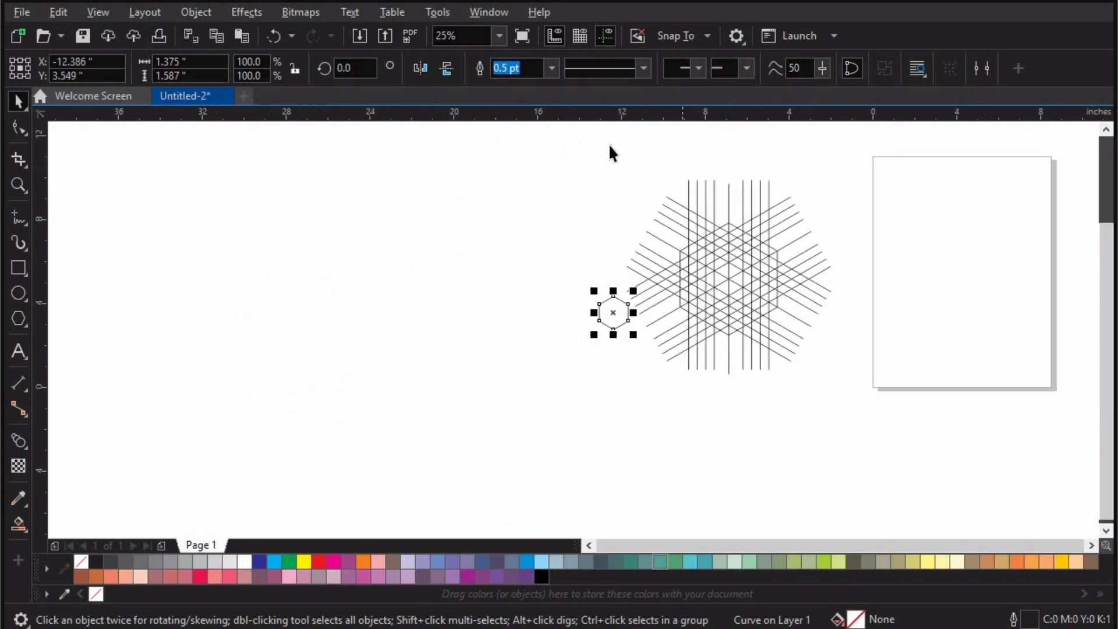
left_click_drag(609, 146, 879, 443)
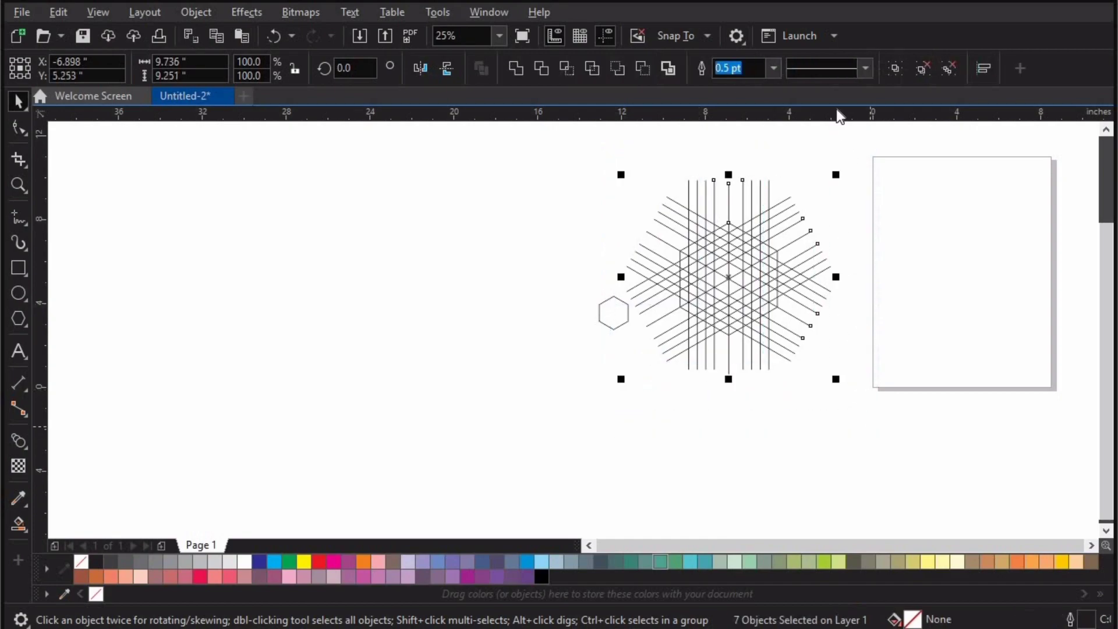
left_click(902, 68)
scroll(867, 222, "up", 1)
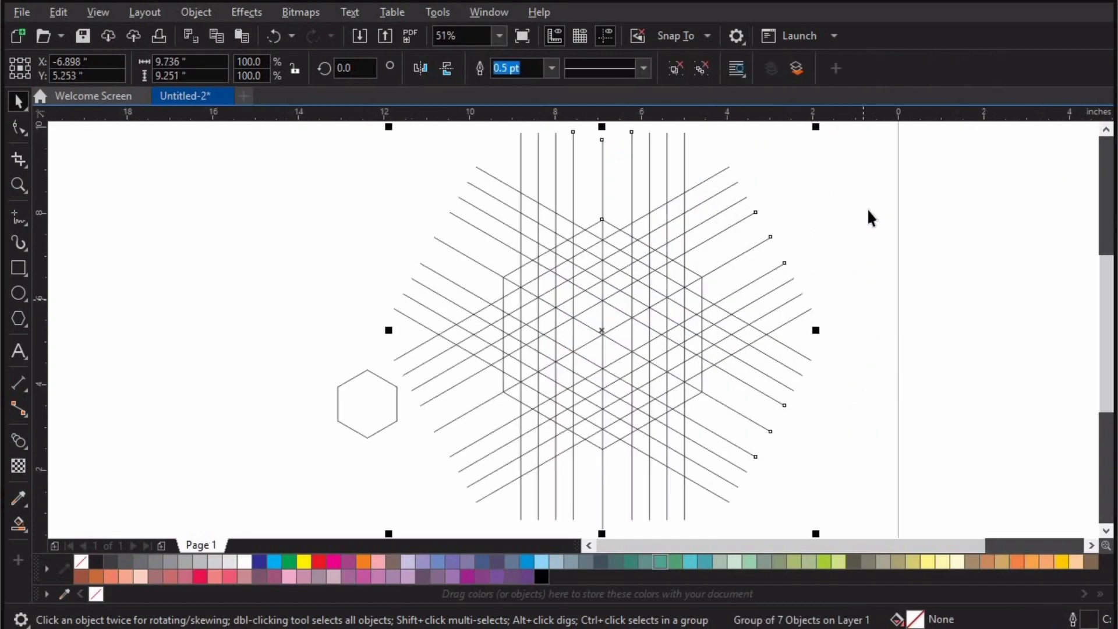
left_click(174, 482)
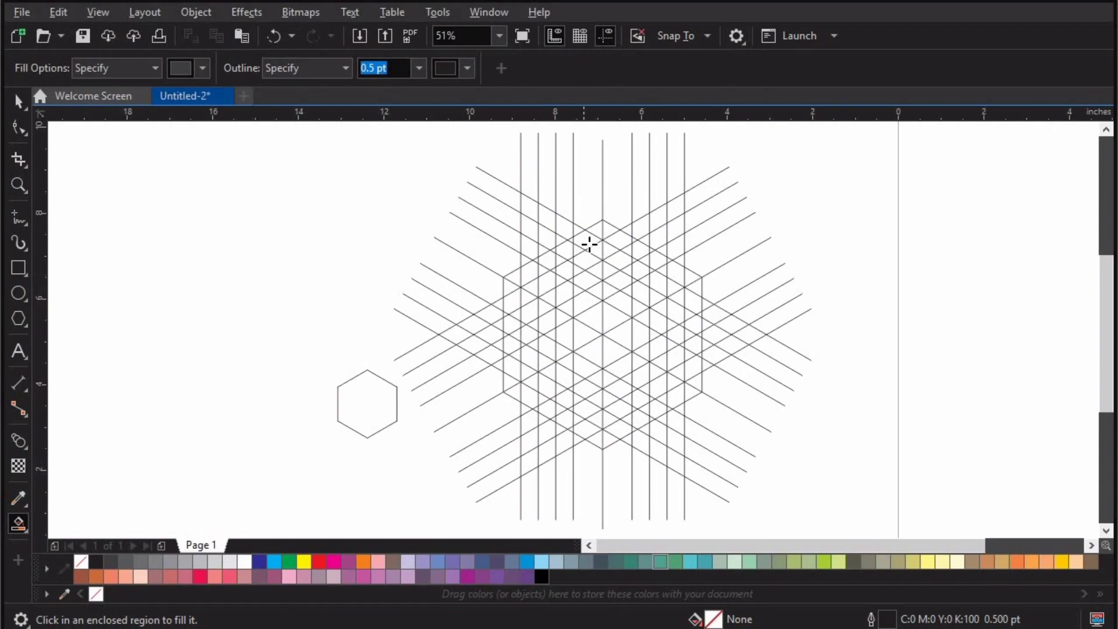
- Smart Fill the grid cells just below the outer hexagon's top vertex in 90% black to form a hooked tip pointing right
key("z")
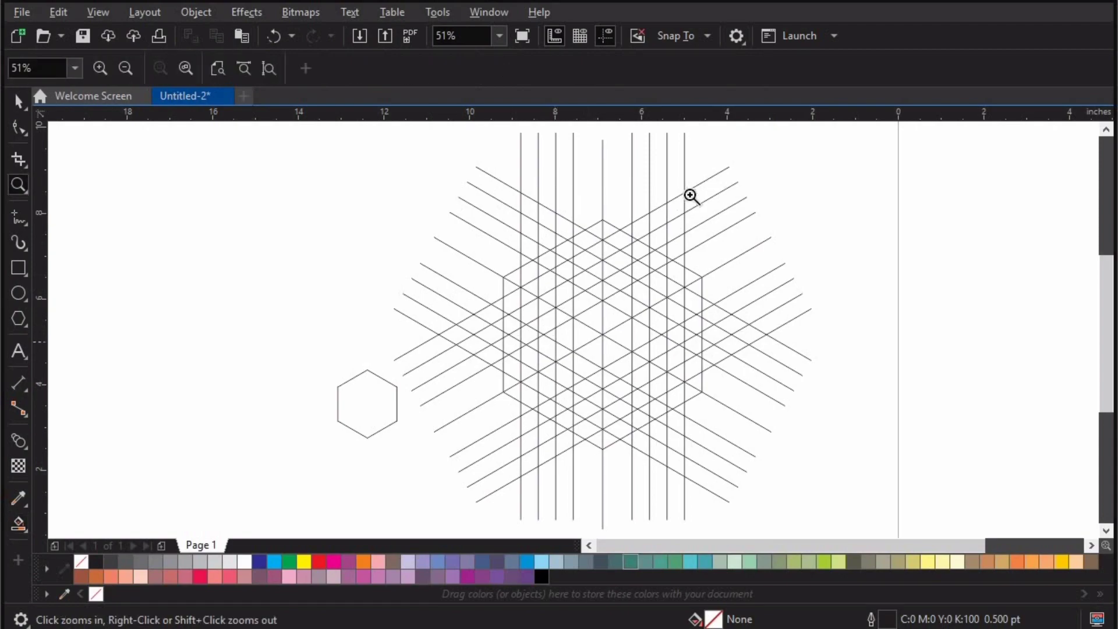
left_click_drag(771, 217, 378, 314)
scroll(421, 340, "up", 2)
key("space")
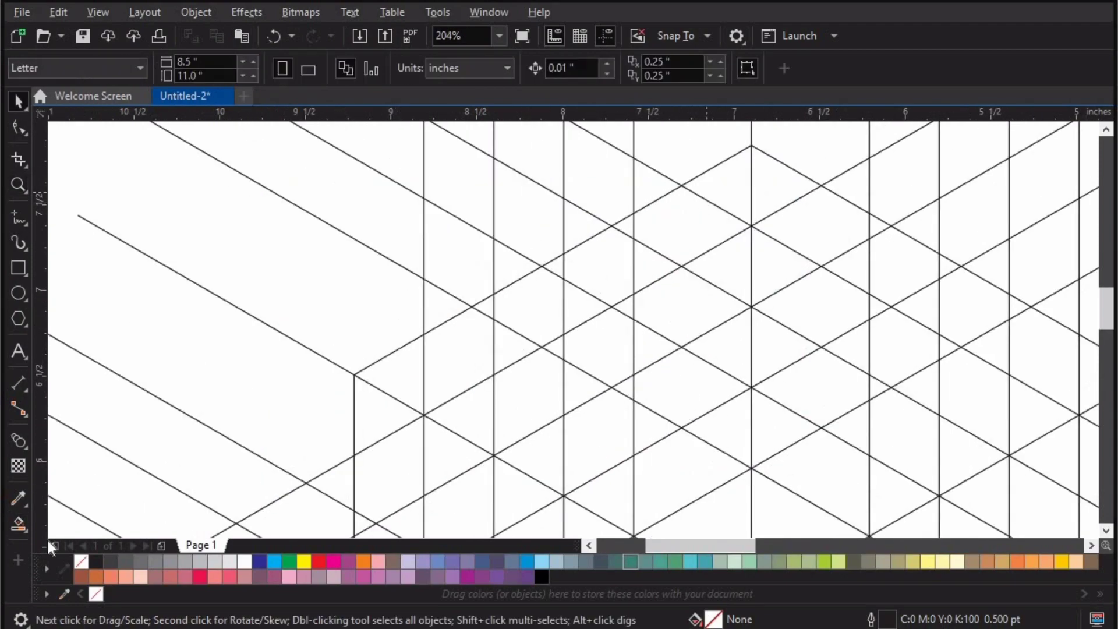
left_click(22, 526)
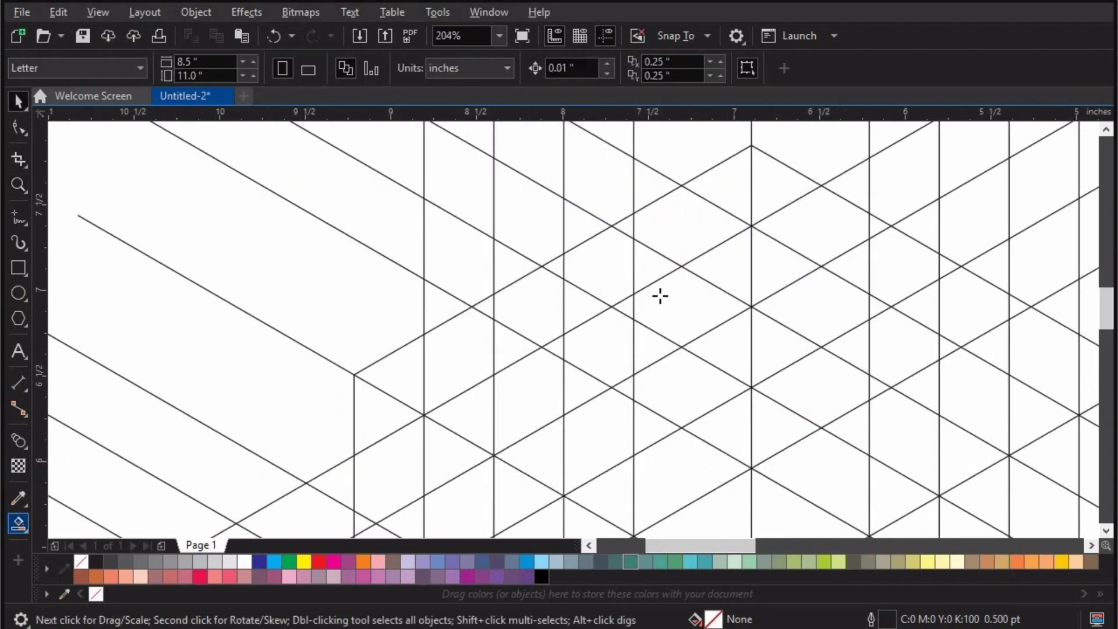
left_click(641, 227)
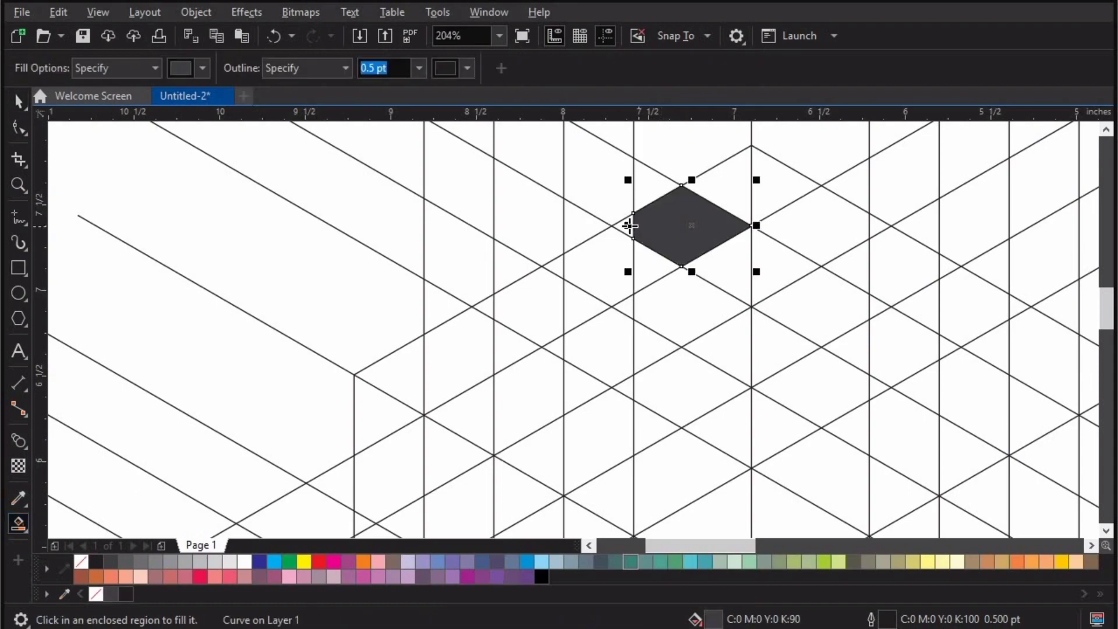
left_click(735, 274)
left_click(777, 266)
left_click(676, 300)
left_click(644, 327)
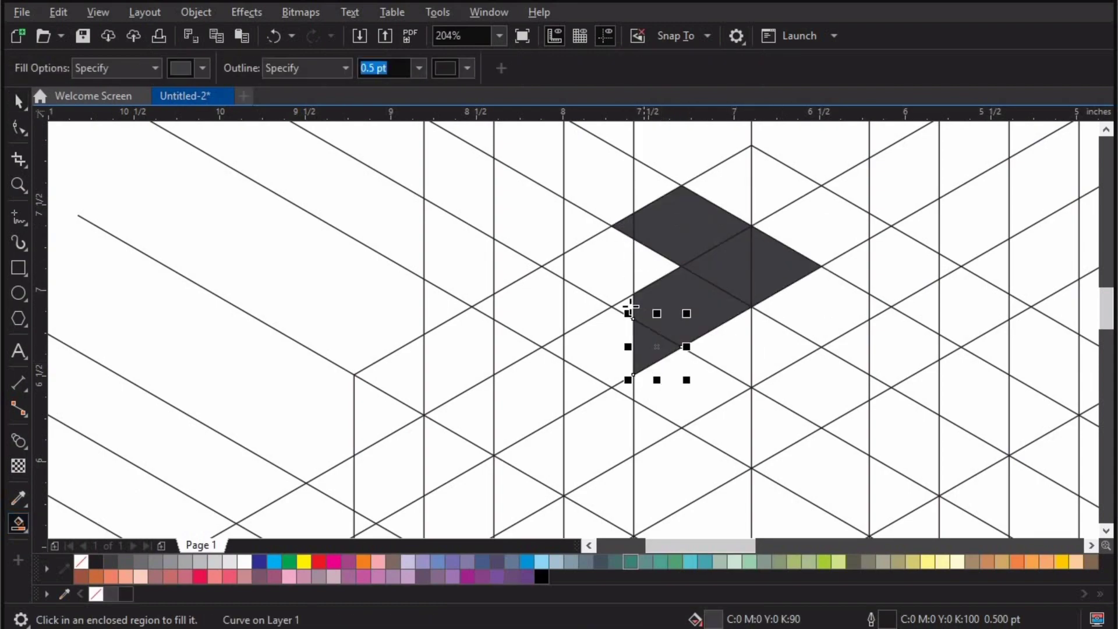
- Fill the following cells down-left to extend the hooked tip into a diagonal bar ending near the outer hexagon's upper-left vertex
left_click(615, 339)
left_click(576, 361)
left_click(568, 384)
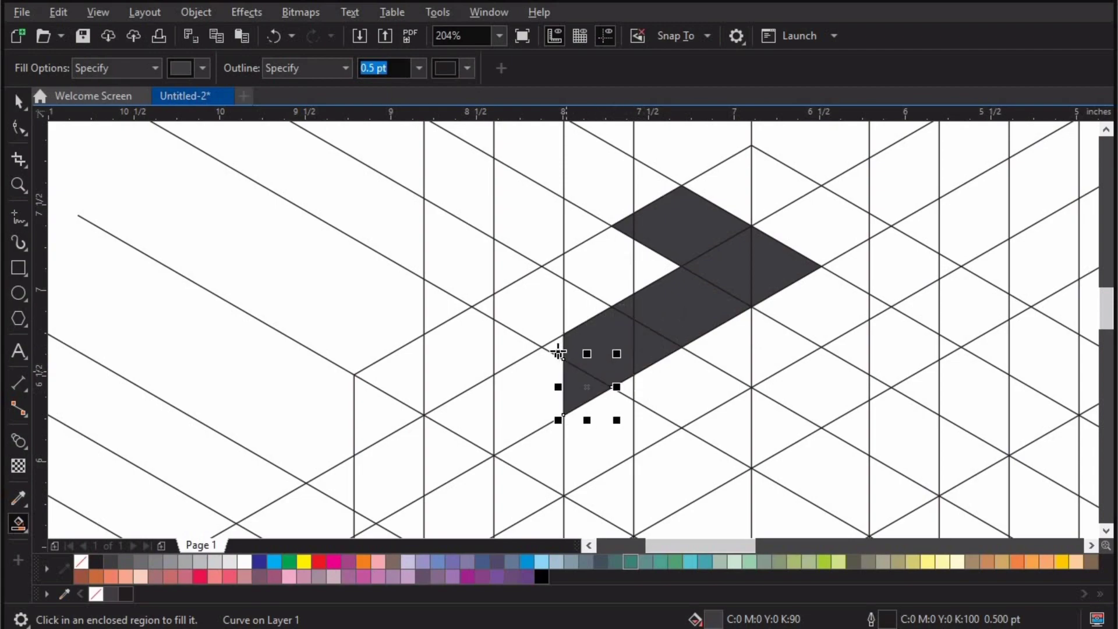
left_click(557, 349)
left_click(513, 409)
left_click(472, 418)
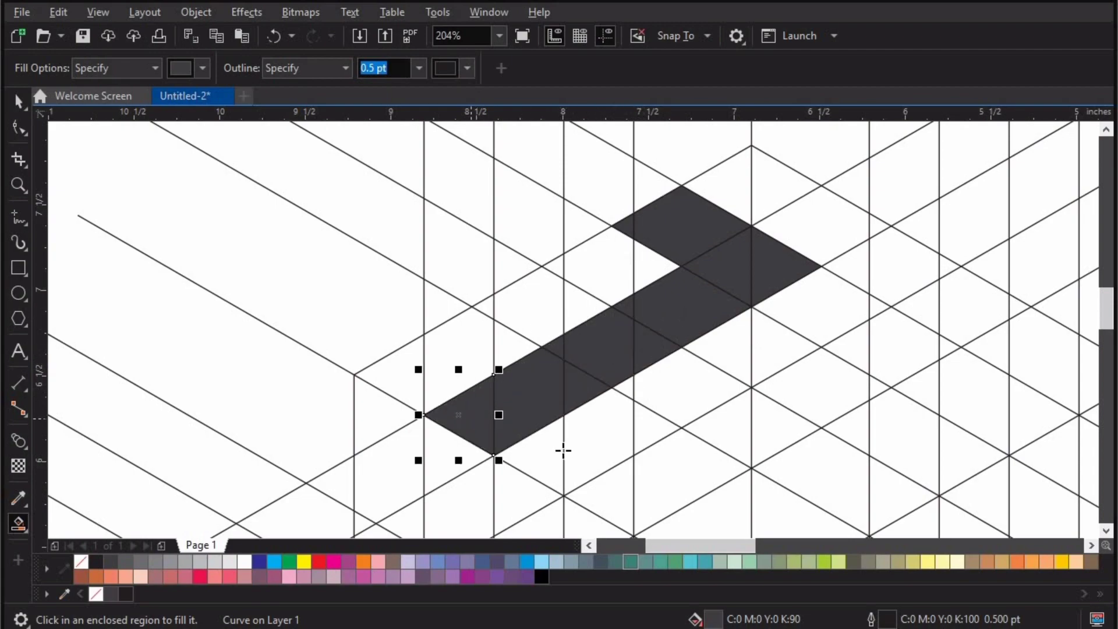
- Smart Fill a second diagonal bar below and parallel to the first, from left of the center line up toward the right
scroll(565, 477, "down", 1)
key("z")
left_click_drag(427, 312, 806, 569)
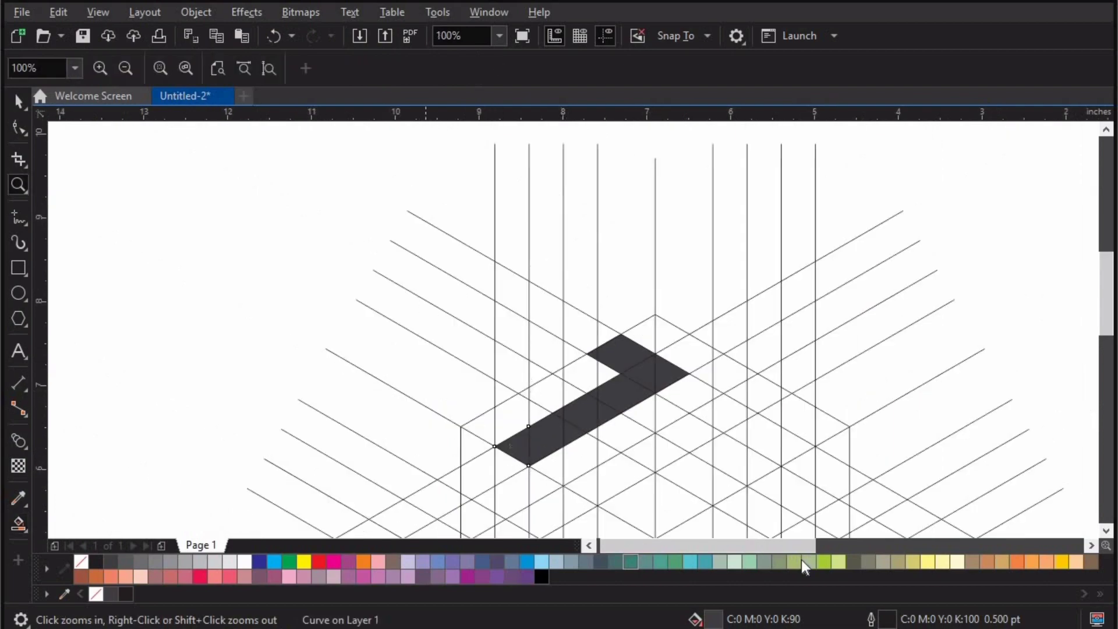
key("space")
left_click(19, 525)
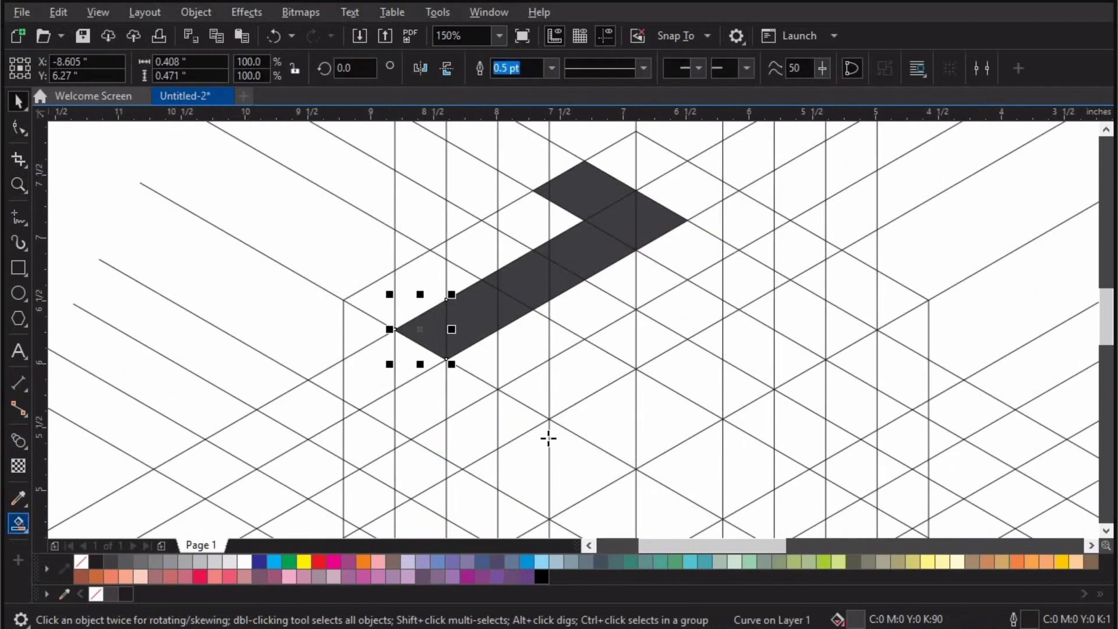
left_click(540, 393)
left_click(600, 354)
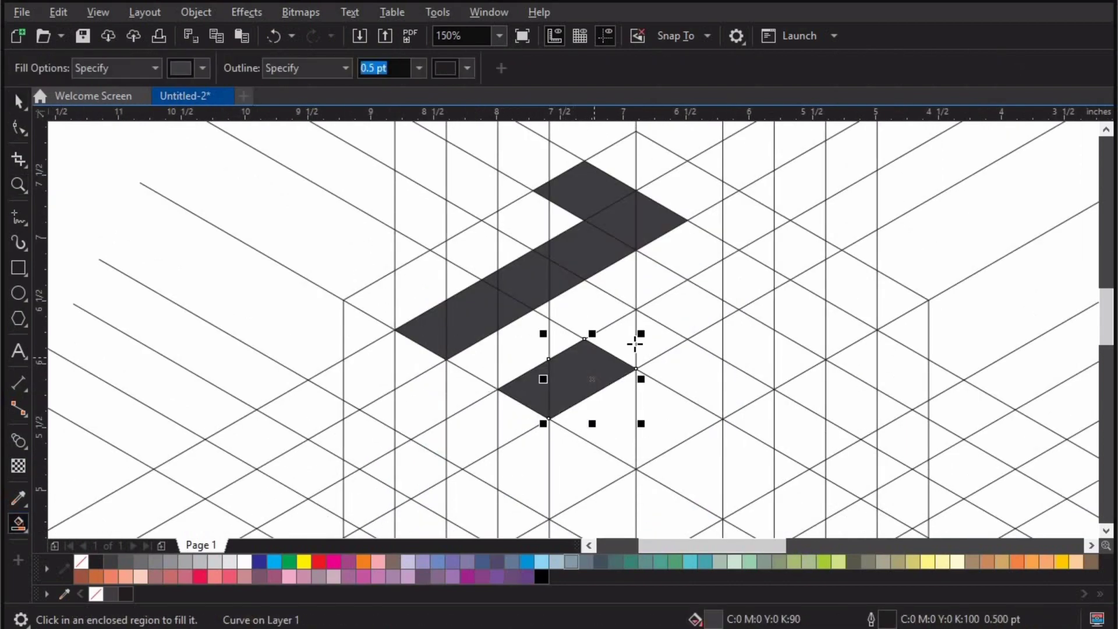
left_click(630, 344)
left_click(664, 338)
left_click(707, 283)
left_click(738, 292)
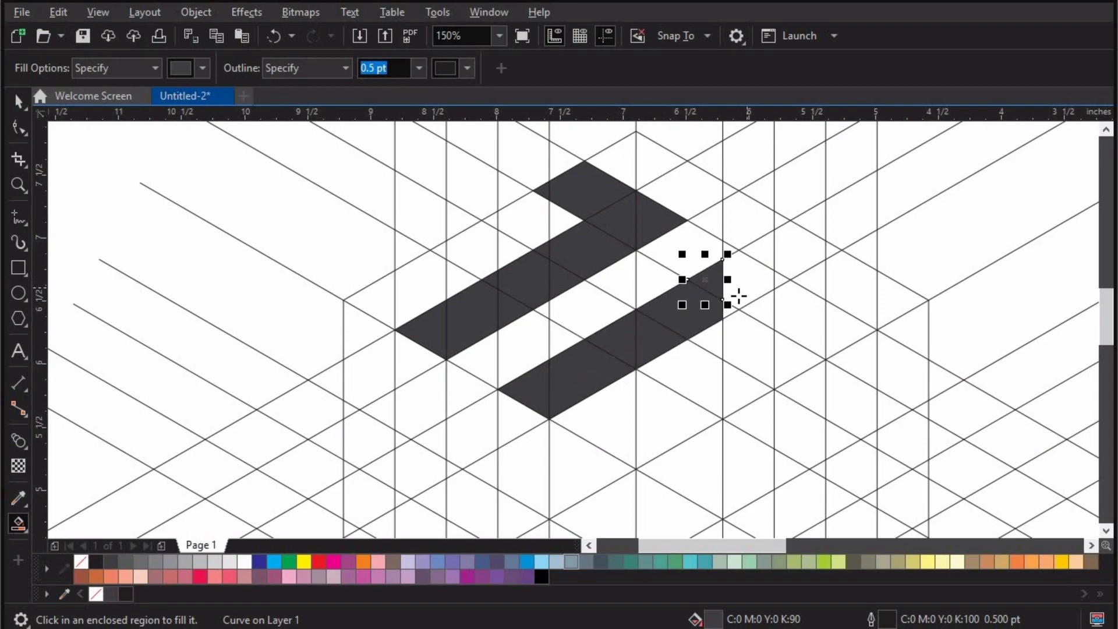
left_click(734, 300)
left_click(754, 255)
left_click(811, 243)
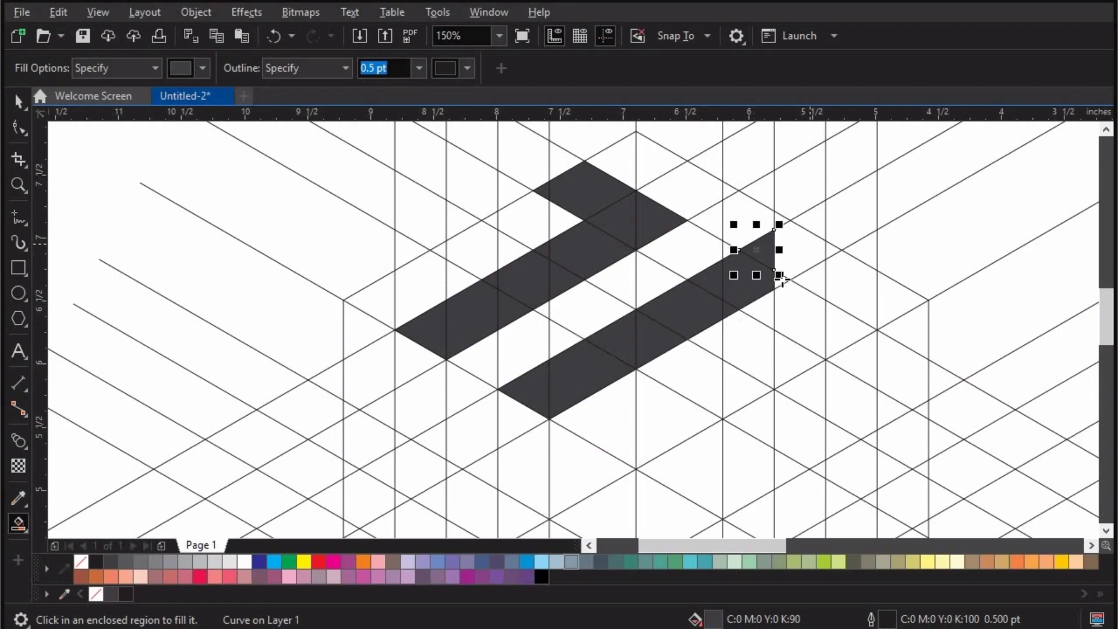
left_click(778, 281)
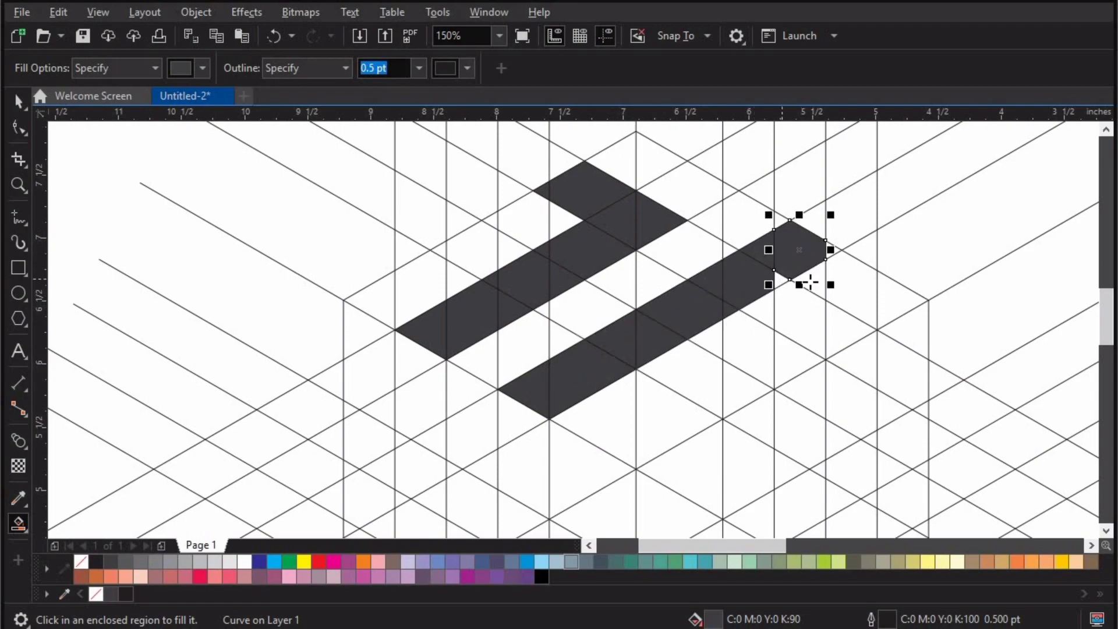
left_click(833, 250)
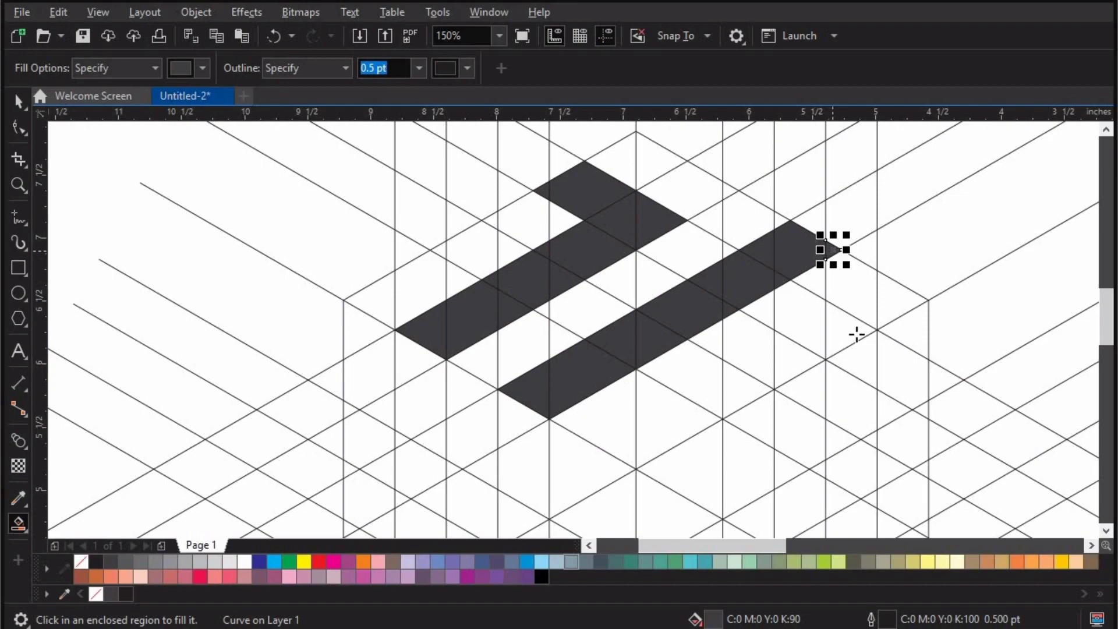
key("ctrl+z")
key("ctrl+z")
key("ctrl+z")
key("ctrl+z")
- Fill an arm descending right from the second bar's peak and a shorter parallel branch beneath it
left_click(829, 336)
left_click(763, 317)
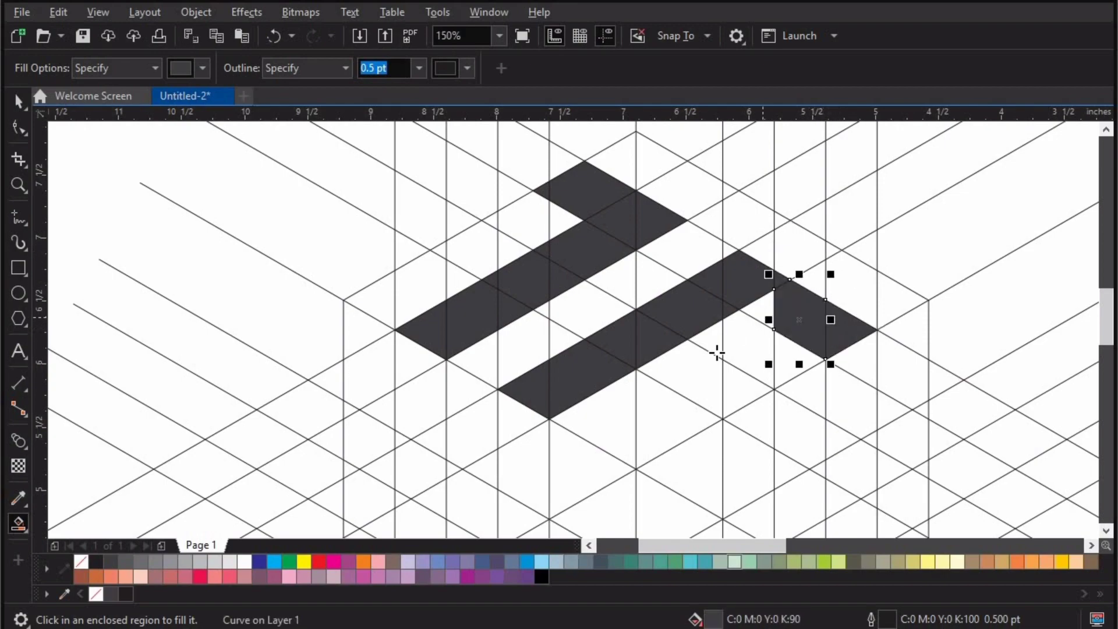
left_click(751, 312)
left_click(706, 368)
left_click(738, 384)
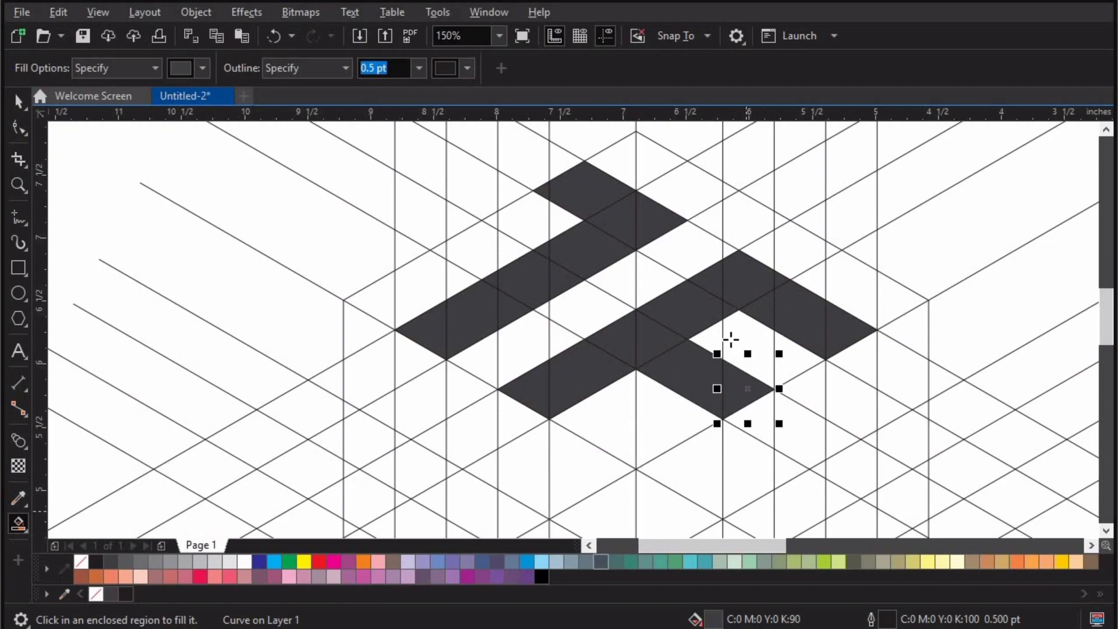
- Smart Fill the first cells of a vertical band running down from the end of the right descending arm
scroll(588, 270, "down", 3)
key("z")
left_click_drag(623, 294, 788, 419)
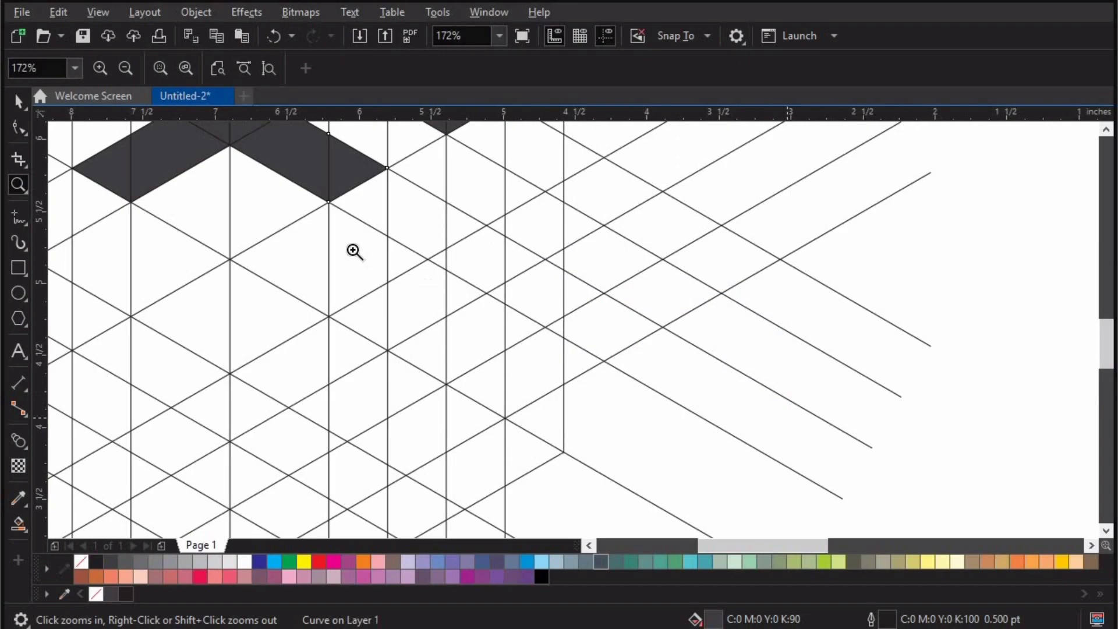
scroll(484, 231, "down", 3)
left_click_drag(357, 409, 603, 137)
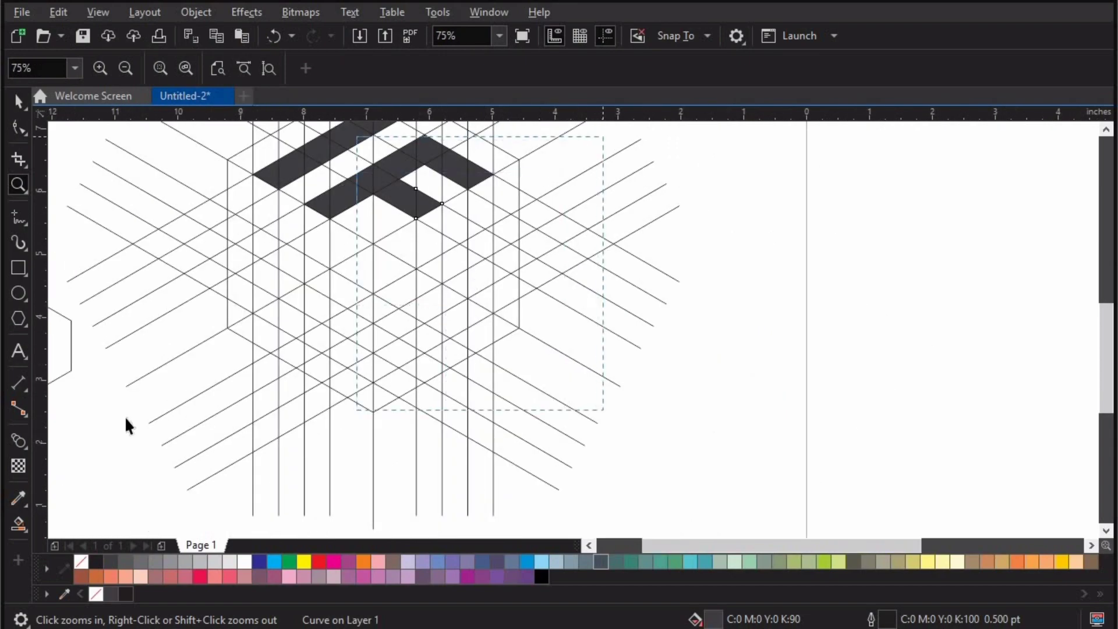
left_click(18, 523)
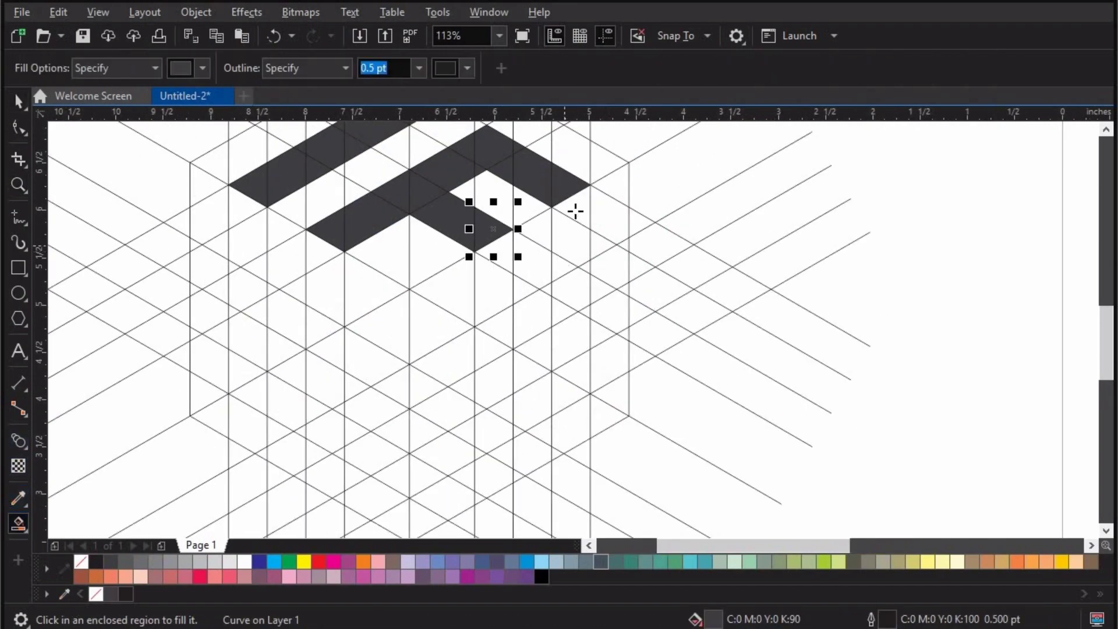
left_click(575, 227)
left_click(565, 260)
left_click(569, 280)
left_click(573, 300)
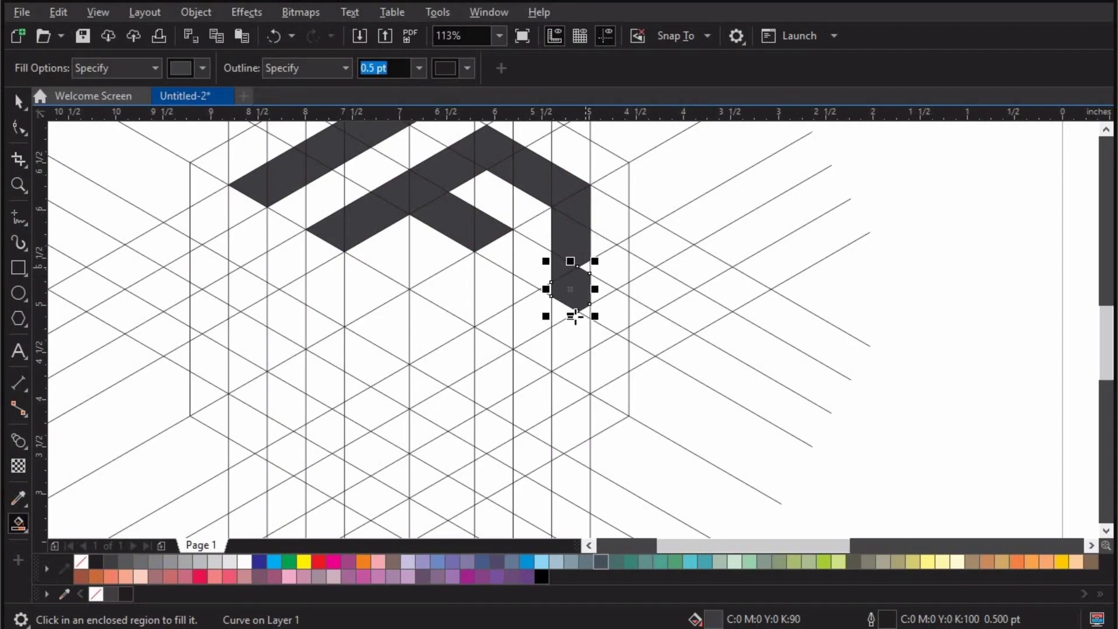
- Fill the rest of the right vertical band and add a short foot rising right to the outer hexagon's right edge
left_click(585, 268)
left_click(564, 314)
left_click(566, 331)
left_click(588, 312)
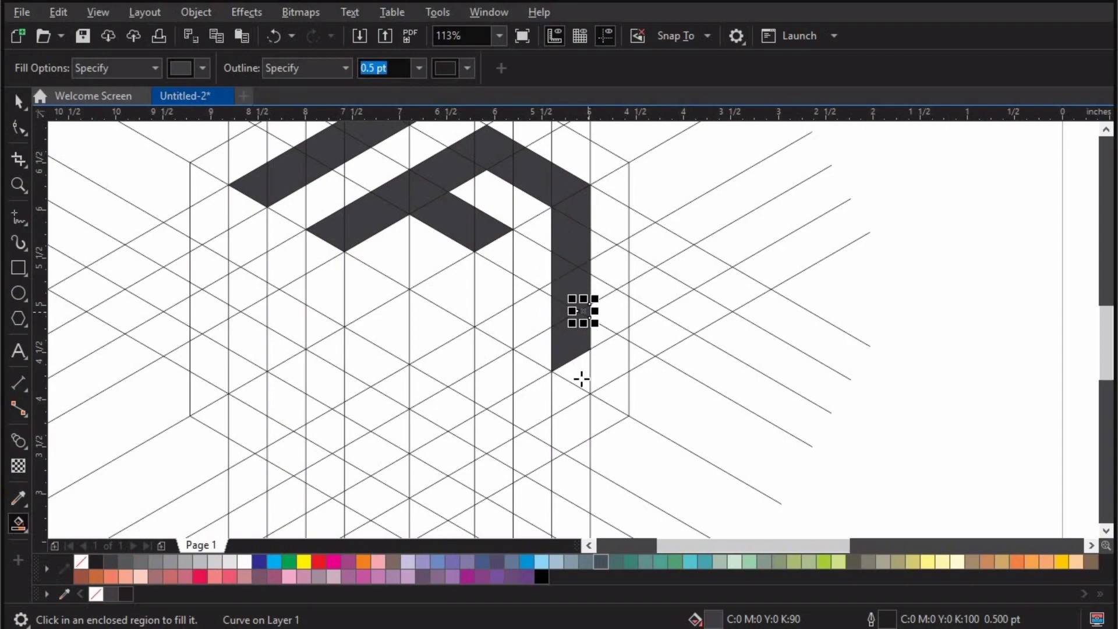
left_click(581, 378)
left_click(570, 394)
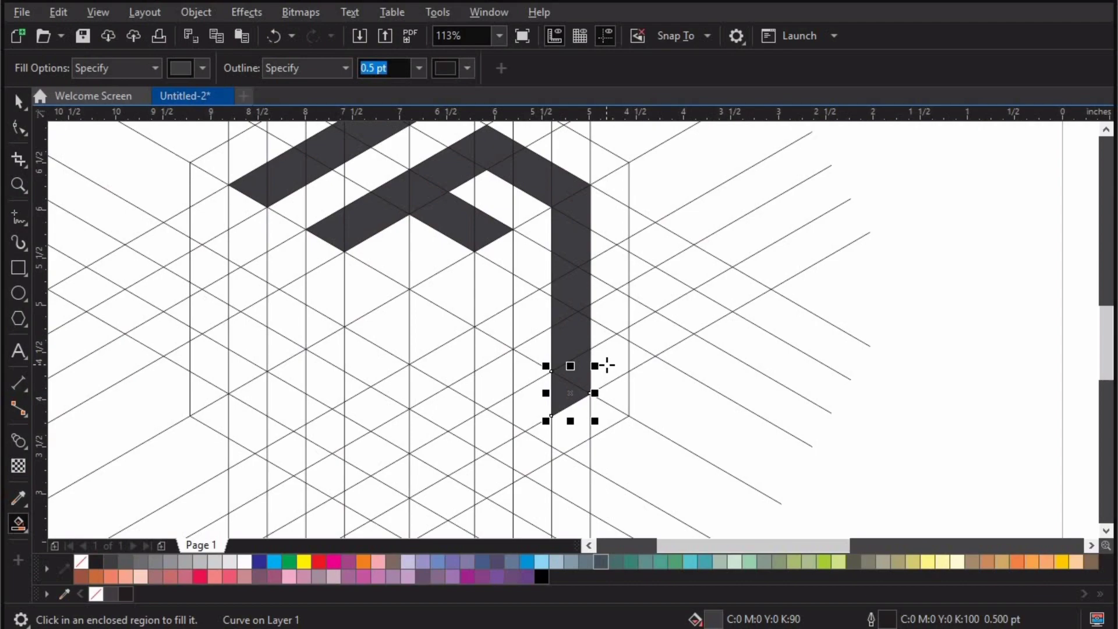
left_click(622, 346)
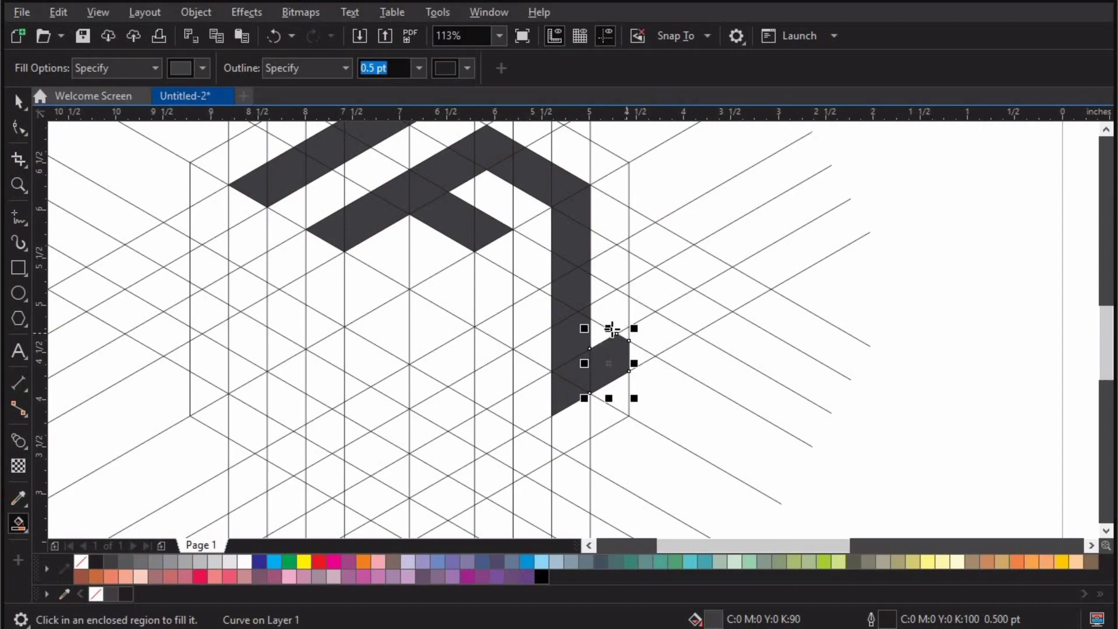
left_click(614, 332)
- Fill a second vertical band down from the inner branch's end, with a short arm angled down-left to the center line
left_click(480, 280)
left_click(481, 286)
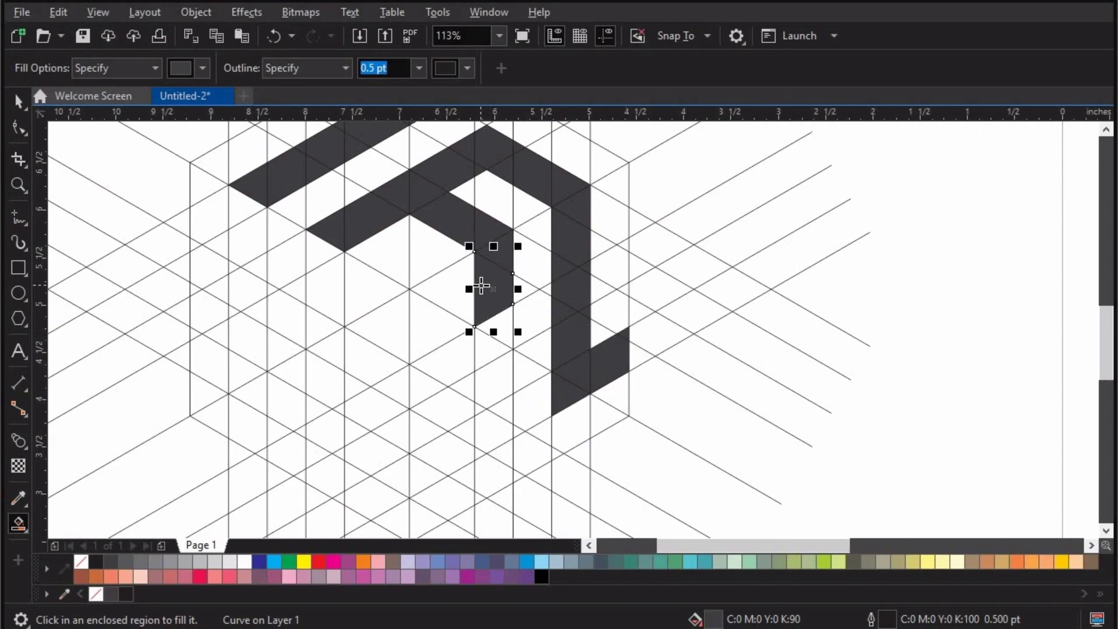
left_click(489, 354)
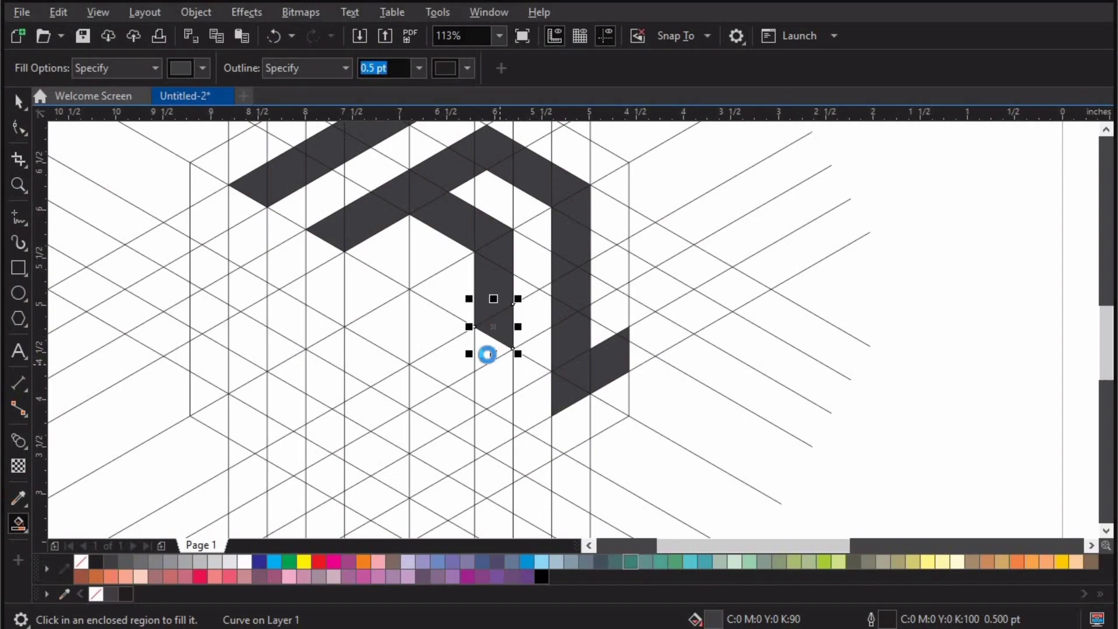
left_click(451, 367)
left_click(428, 387)
left_click(494, 384)
left_click(496, 410)
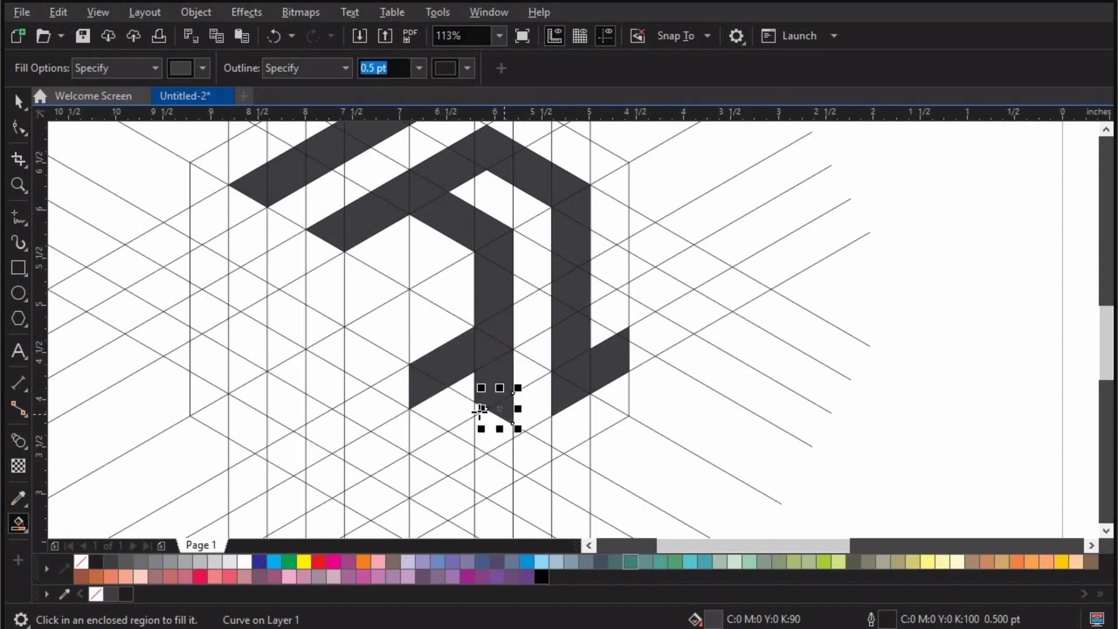
left_click(482, 408)
left_click(497, 453)
left_click(503, 468)
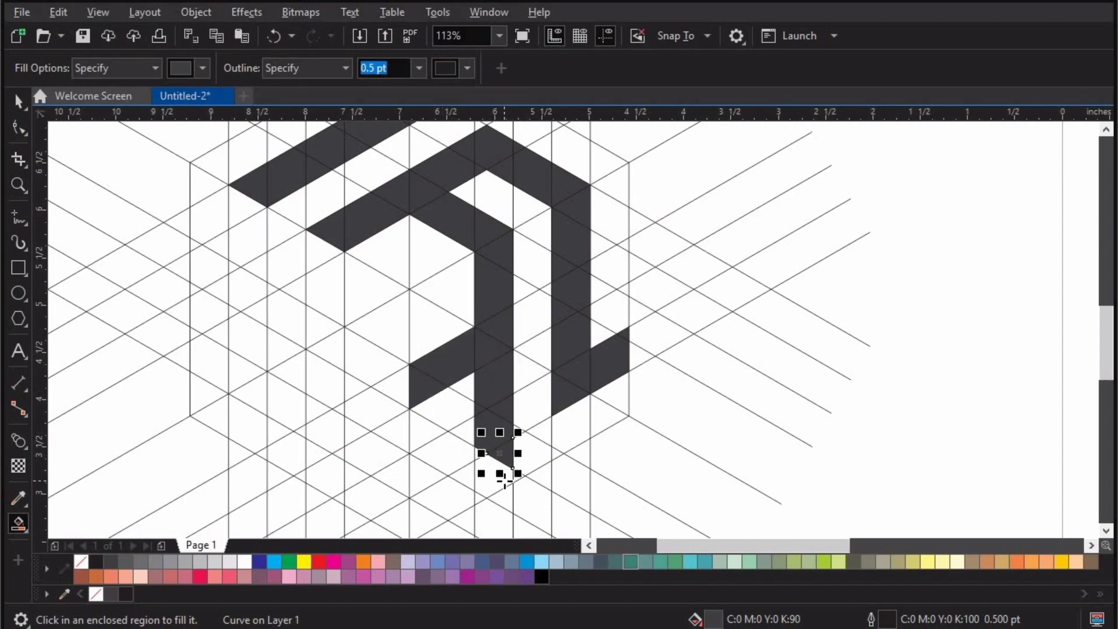
left_click(504, 479)
key("ctrl+z")
key("ctrl+z")
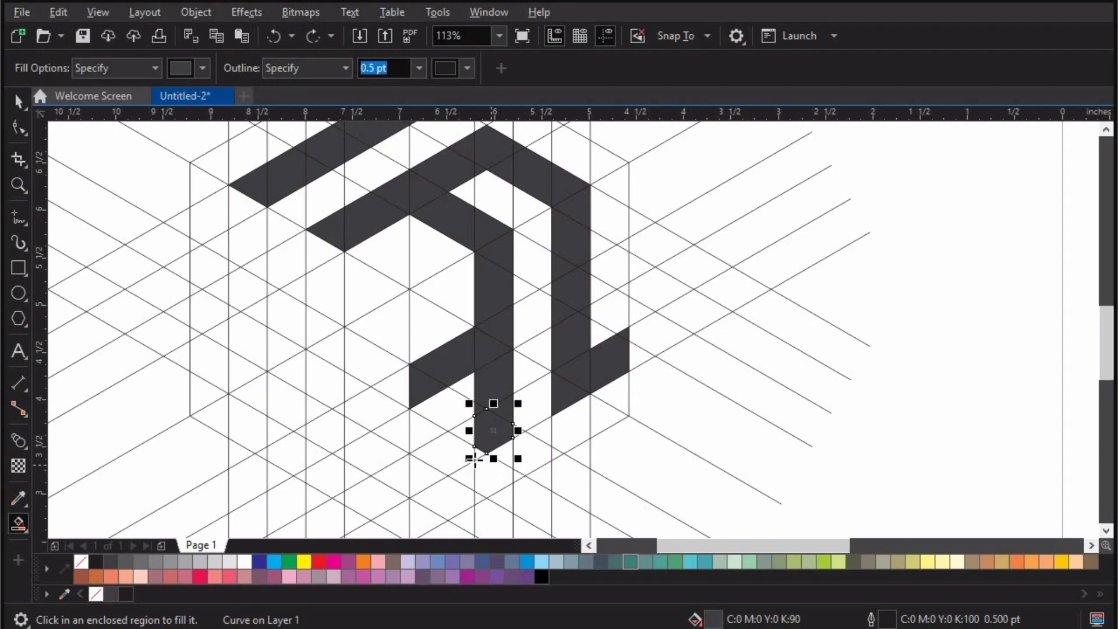
- Fill the cells leading down-left from the second vertical band's lower end, extending the diagonal foot past the center line
left_click(477, 455)
left_click(460, 451)
left_click(460, 436)
left_click(438, 472)
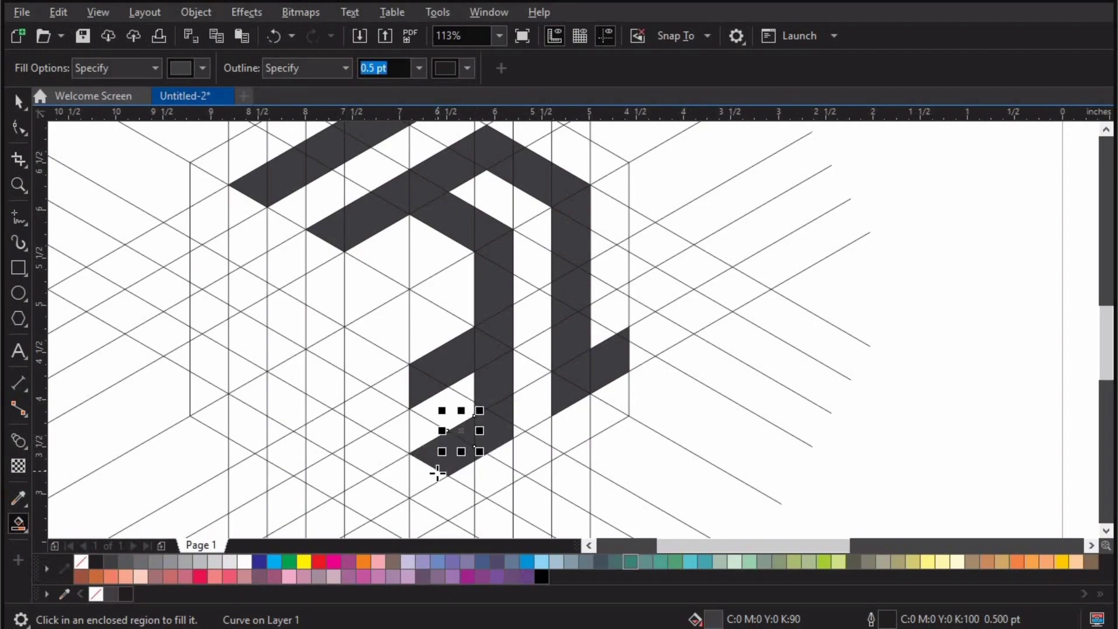
left_click(376, 455)
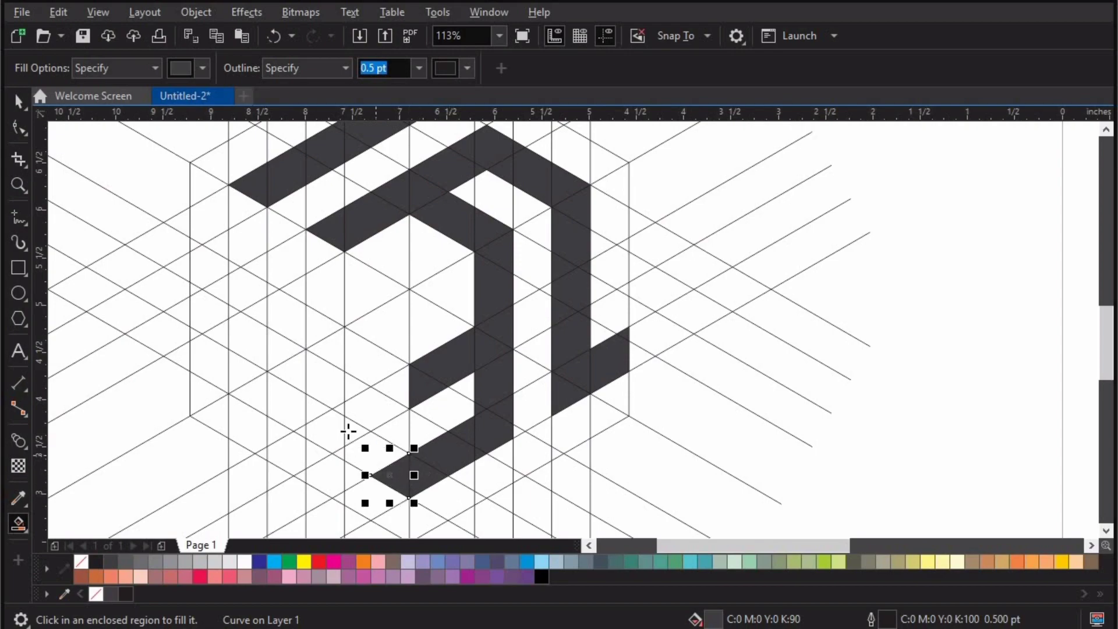
- Smart Fill the band running up-left from the lowest vertex on the center line, undoing the stray cell filled beneath it
left_click(347, 436)
left_click(321, 422)
left_click(322, 437)
left_click(317, 411)
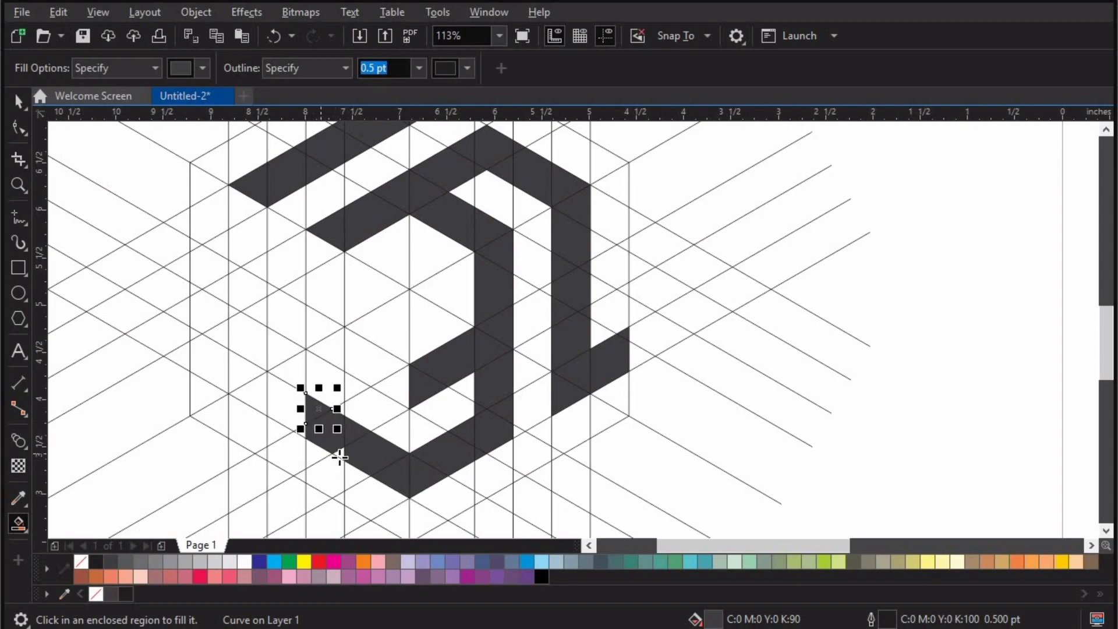
left_click(291, 428)
left_click(294, 429)
left_click(302, 435)
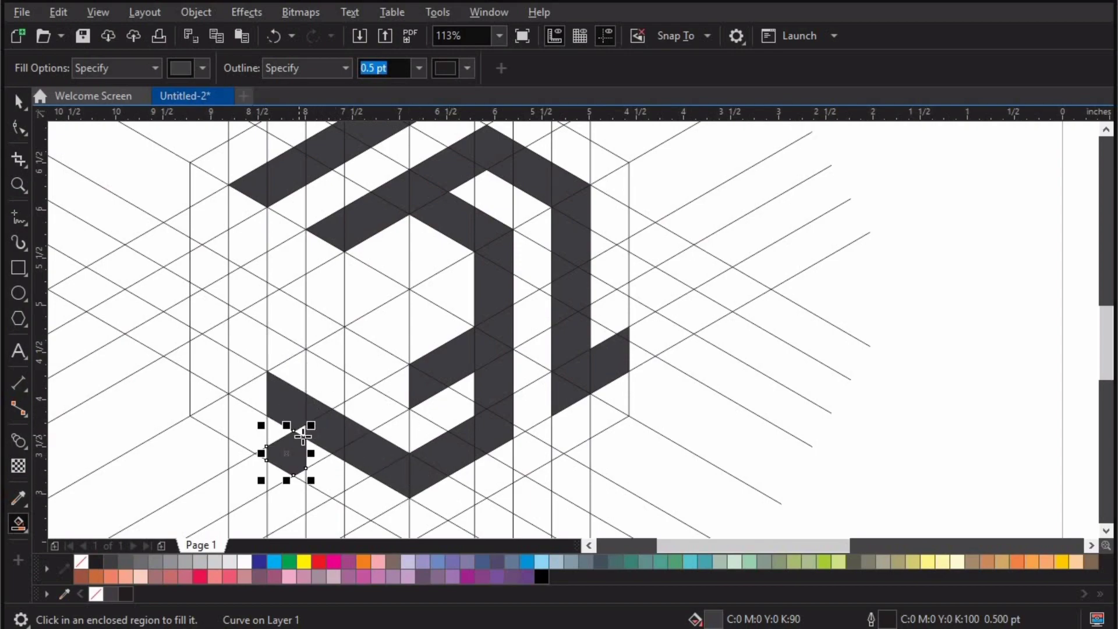
key("ctrl+z")
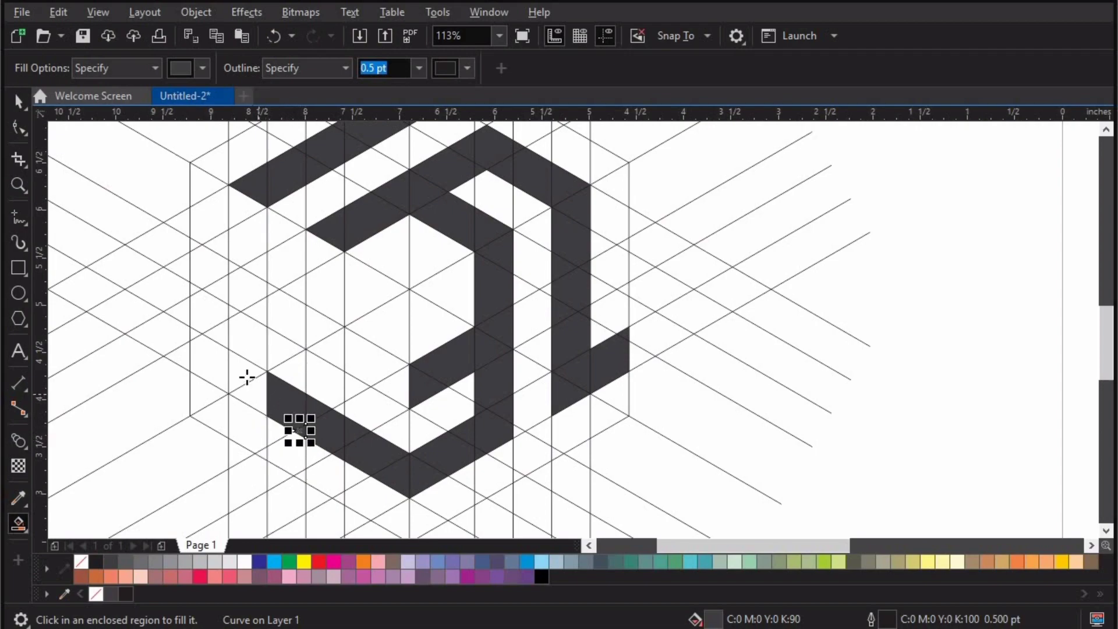
- Fill the upper-left end of the lower band and add a short foot straight down to the outer hexagon's lower-left edge
left_click(246, 377)
left_click(244, 373)
left_click(247, 429)
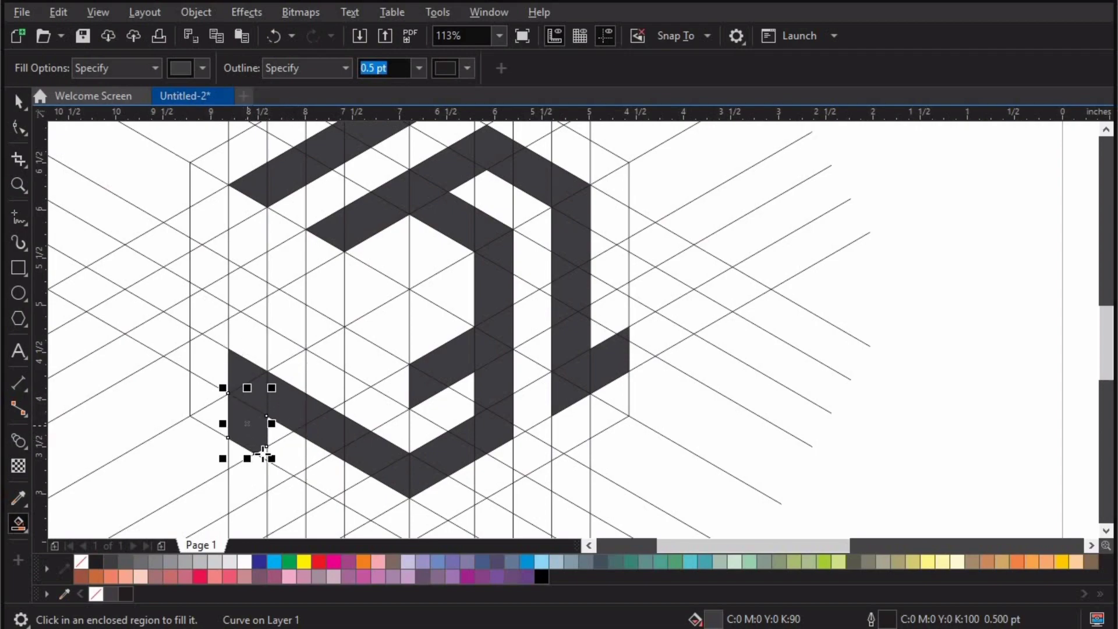
left_click(263, 453)
- Fill a left vertical band running down from the end of the upper-left arm
left_click(242, 213)
left_click(254, 247)
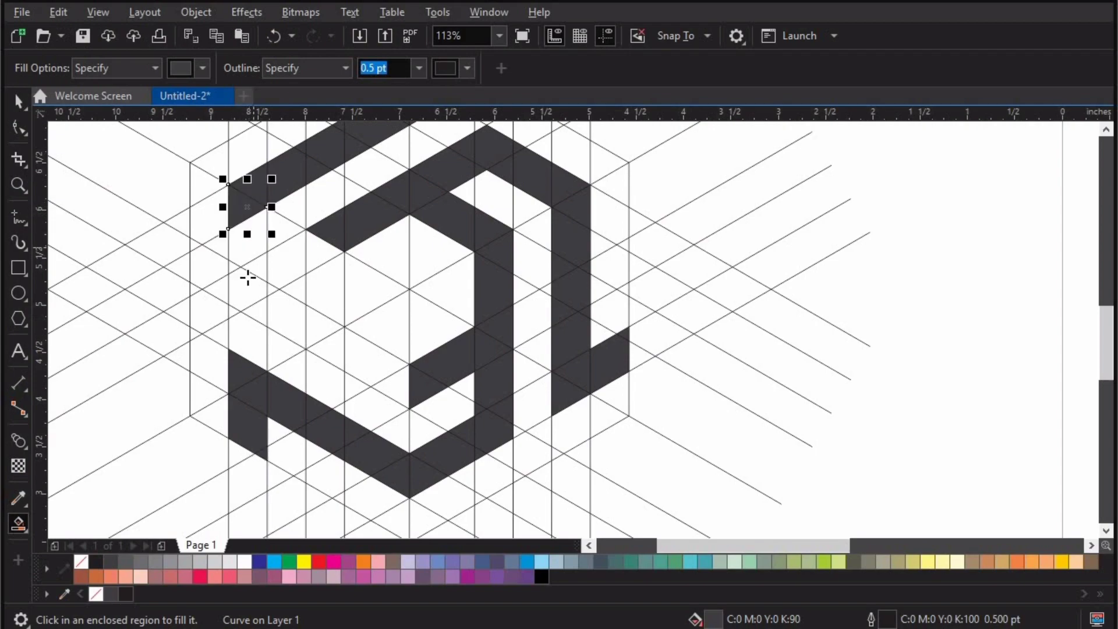
left_click(249, 274)
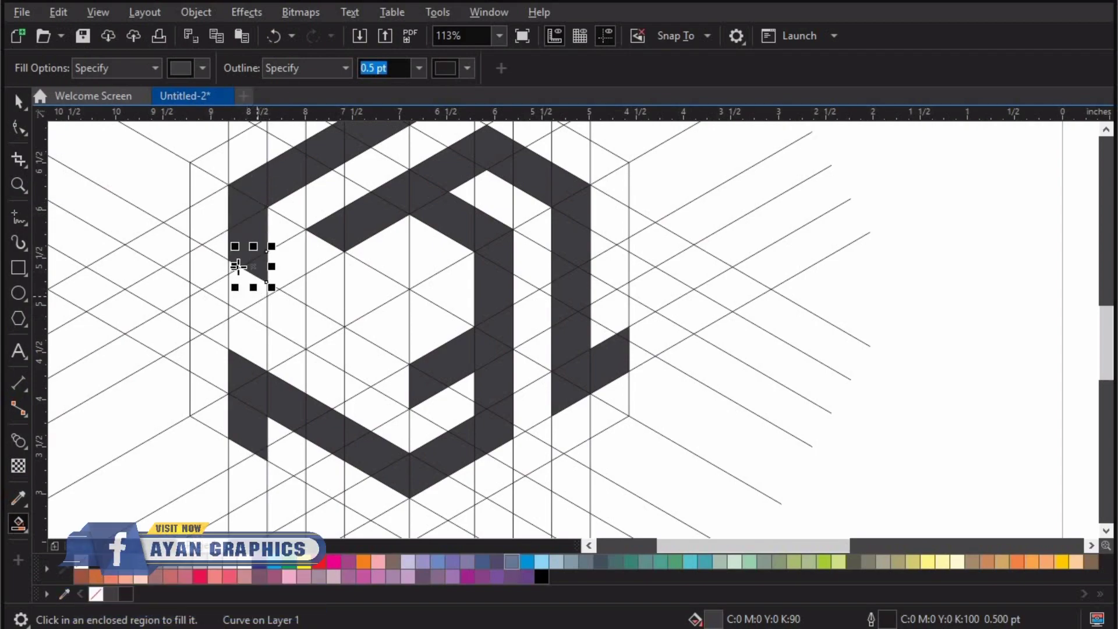
left_click(251, 288)
left_click(236, 265)
- Fill the diagonal band from the left vertical band's lower end down-right to meet the short arm at the center line
left_click(256, 315)
left_click(315, 335)
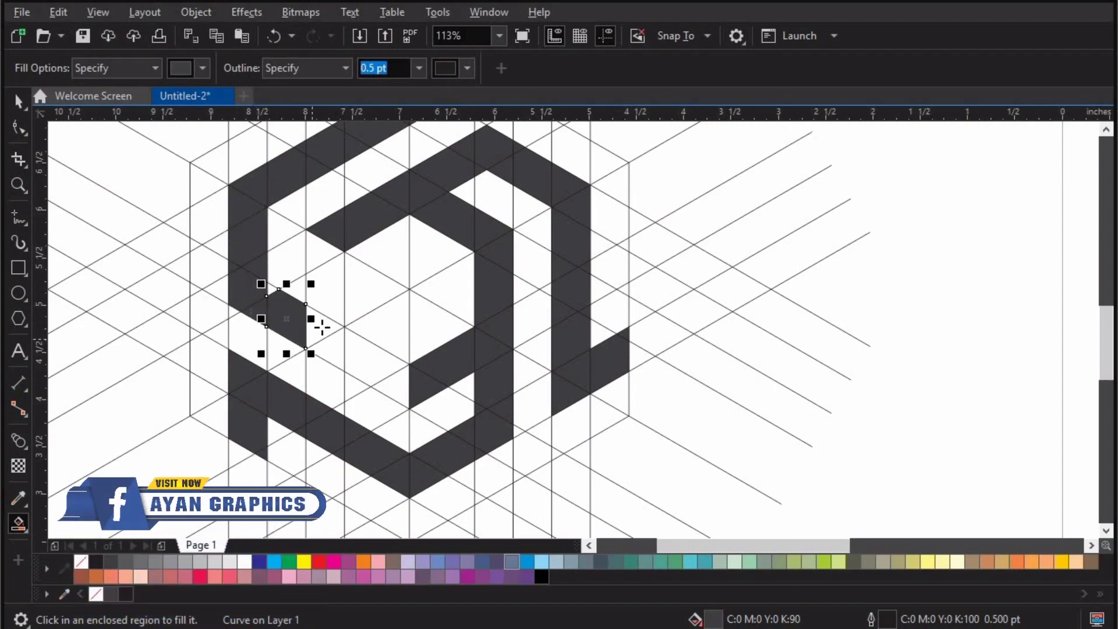
left_click(301, 325)
left_click(344, 358)
left_click(375, 365)
left_click(387, 389)
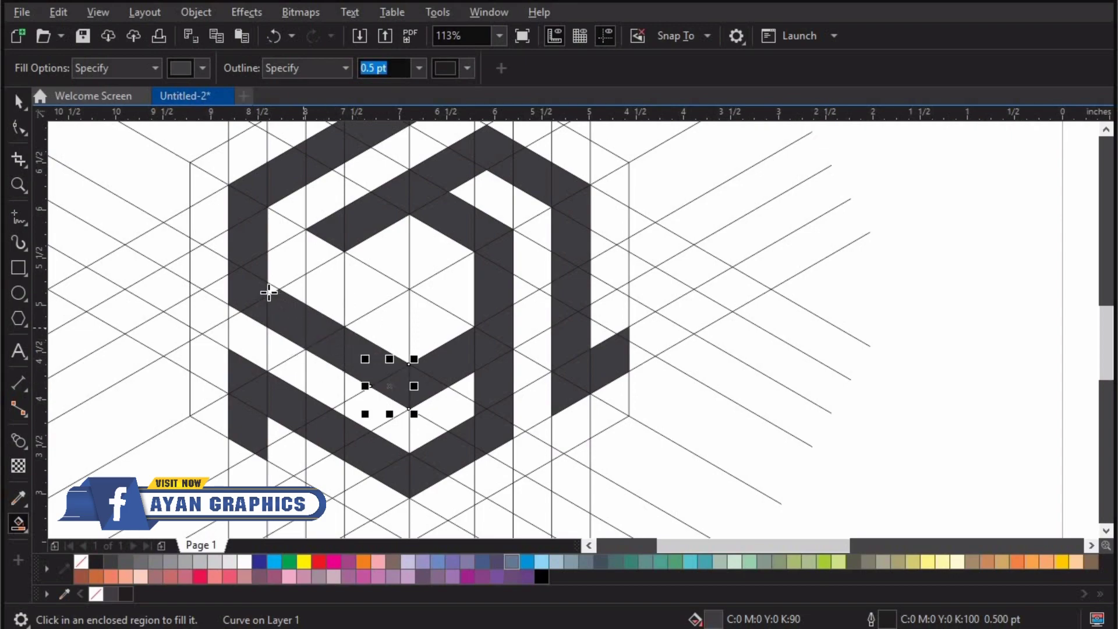
left_click(271, 290)
- Fill the inner left vertical band connecting the inner branch's end to the diagonal band, closing the central hexagon
left_click(326, 251)
left_click(325, 281)
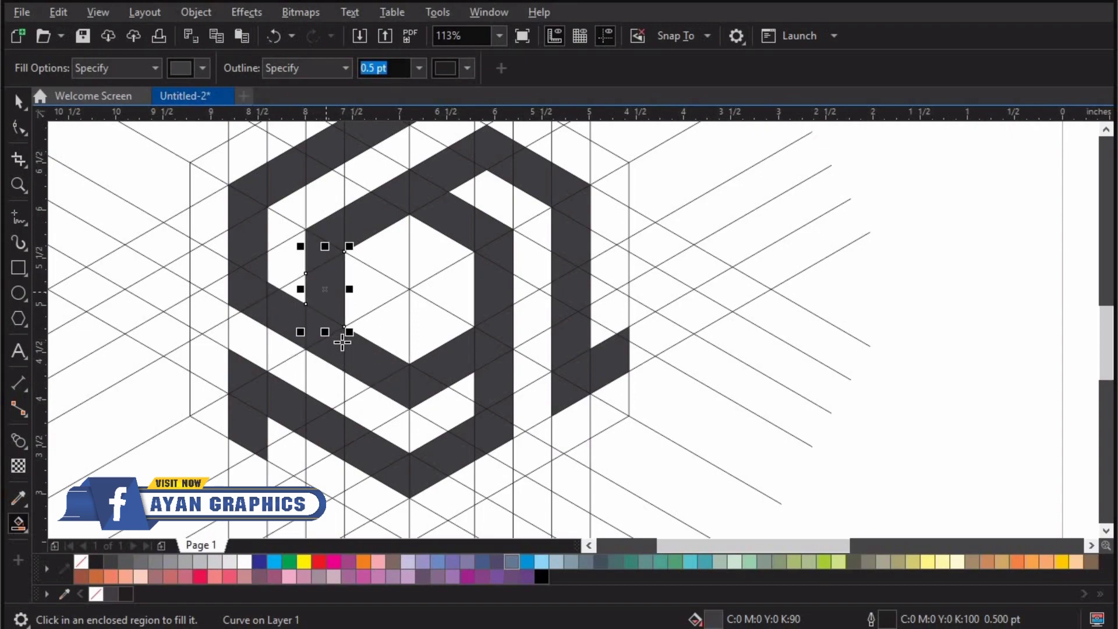
scroll(408, 460, "down", 3)
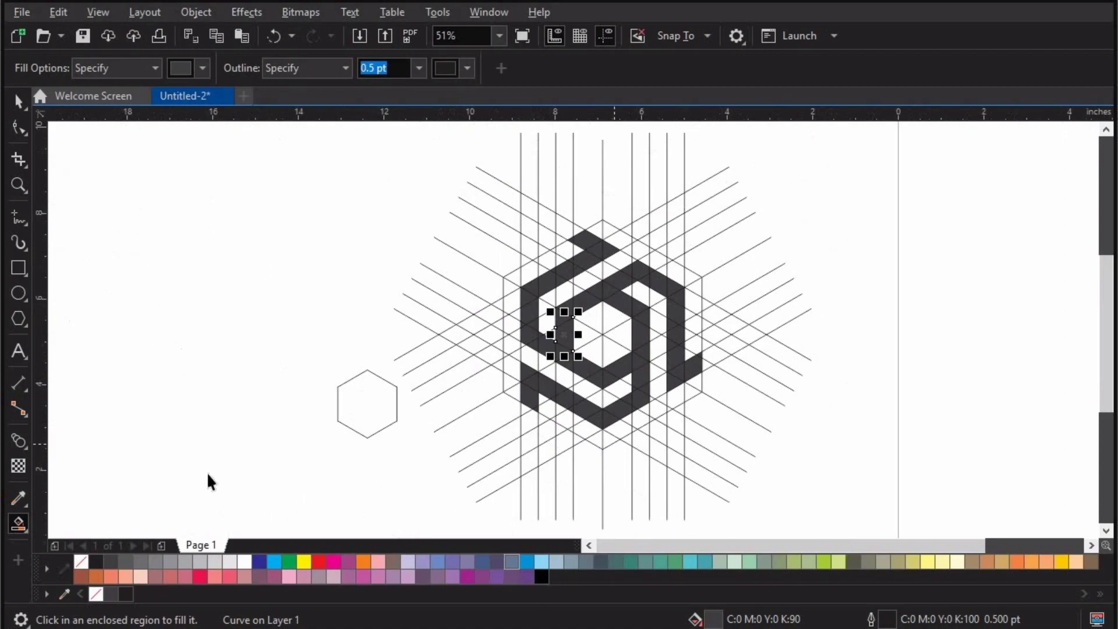
- Delete the spare small hexagon beside the construction grid
key("space")
scroll(183, 445, "up", 2)
left_click(182, 445)
key("Delete")
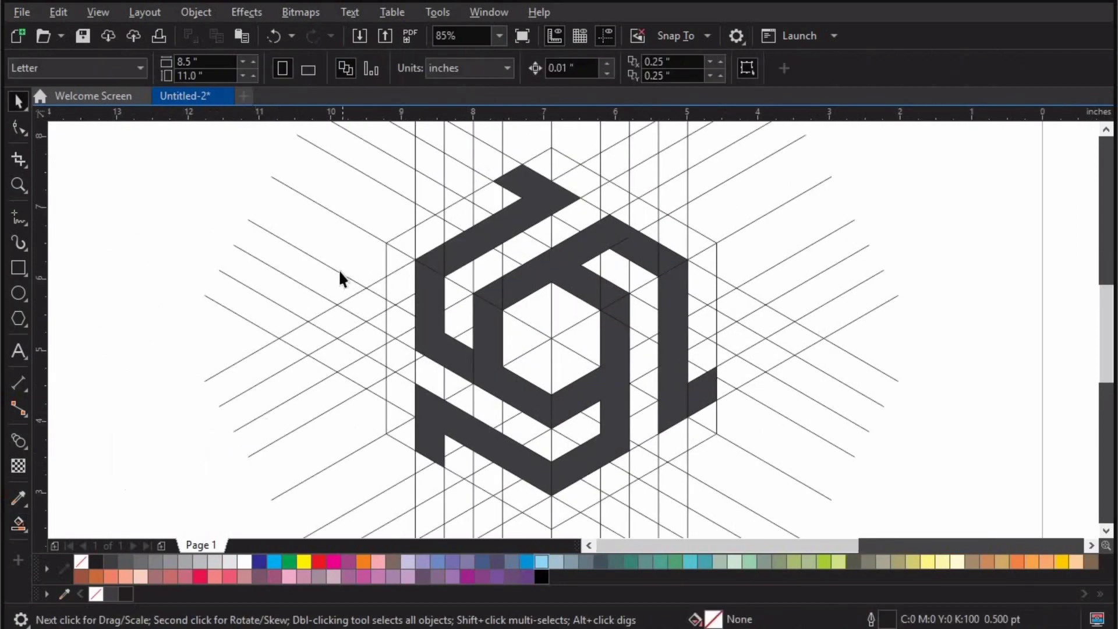
- Delete the construction grid lines around the filled design, undoing the removal of the outer hexagon outline
left_click_drag(347, 274, 217, 241)
key("ctrl+z")
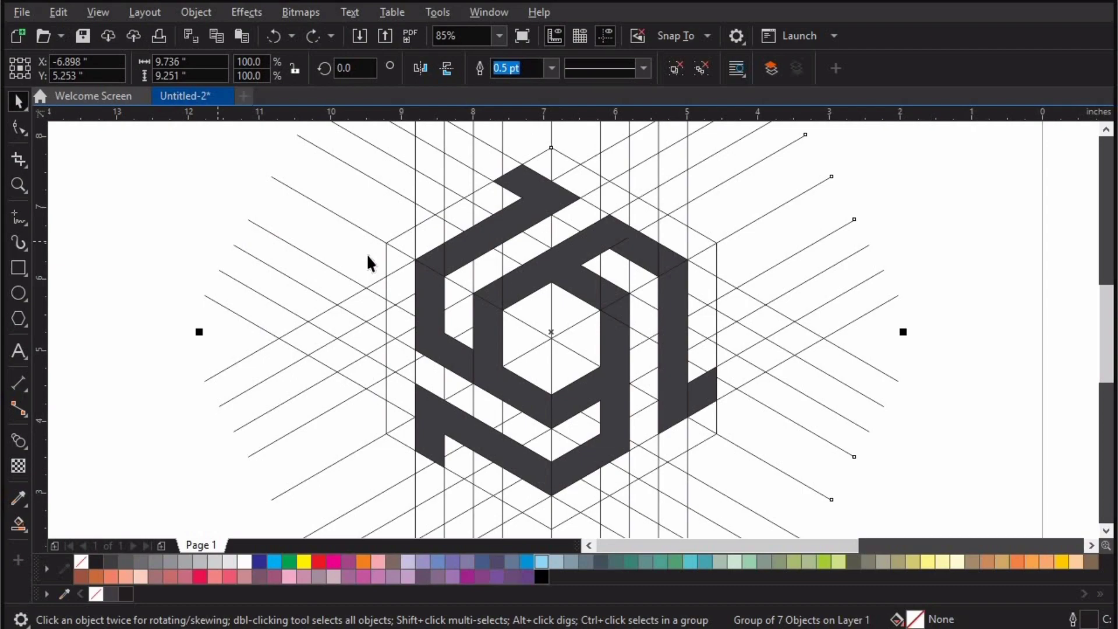
left_click(374, 295)
key("Delete")
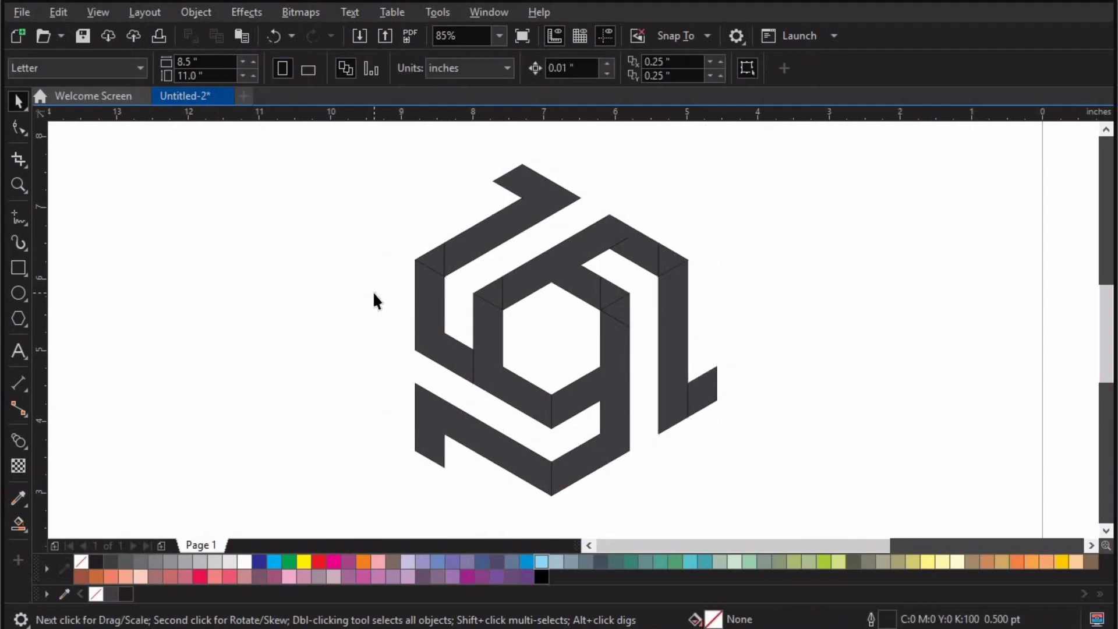
key("Tab")
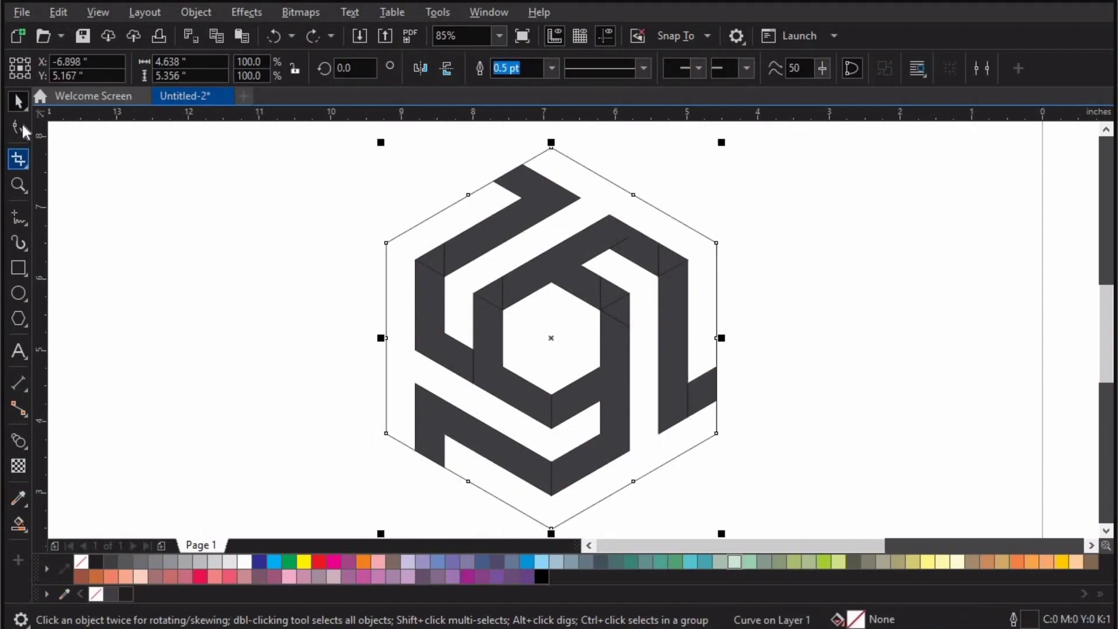
- Fillet the outer hexagon's top corner and four side corners with a 0.35 inch radius, leaving out the bottom corner
left_click(19, 127)
left_click(715, 245)
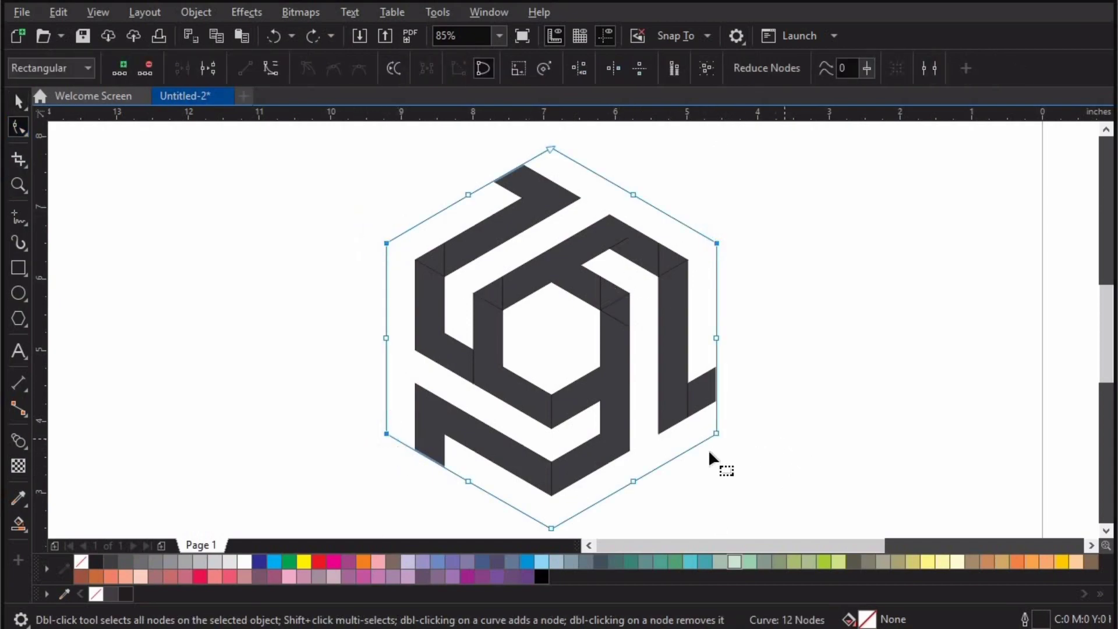
left_click_drag(709, 451, 727, 421)
left_click_drag(531, 156, 531, 156)
left_click(489, 11)
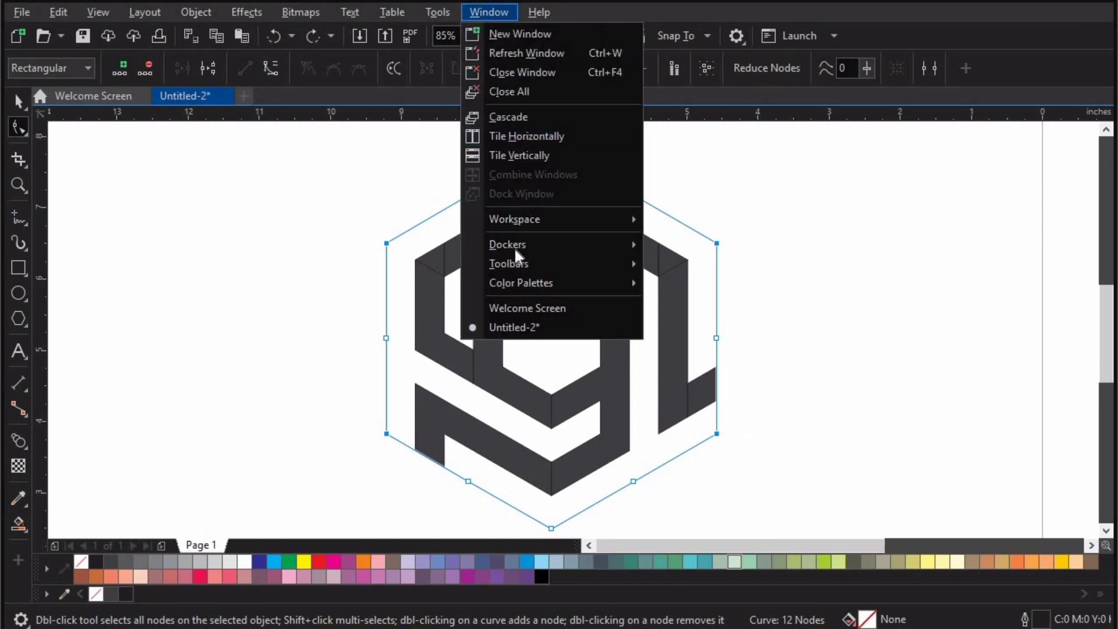
mouse_move(512, 247)
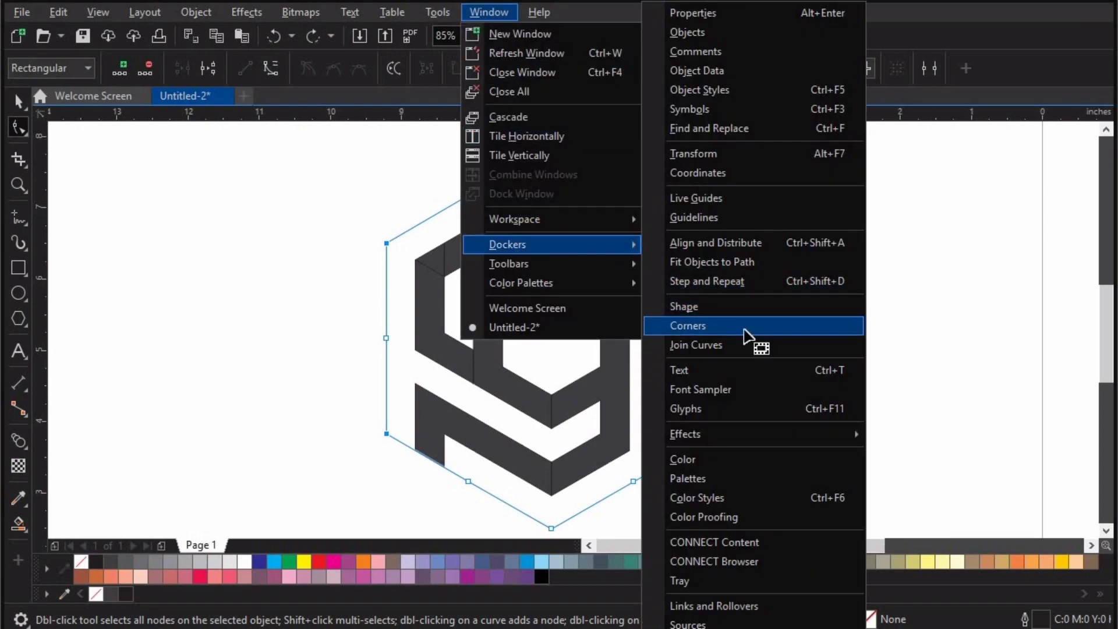
left_click(748, 329)
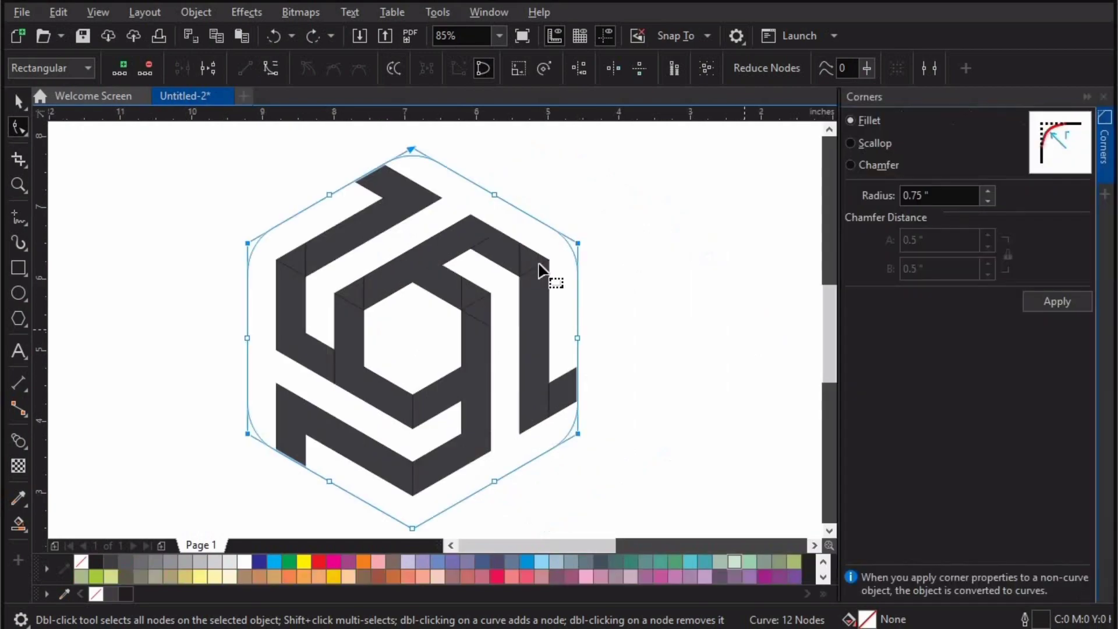
left_click(988, 201)
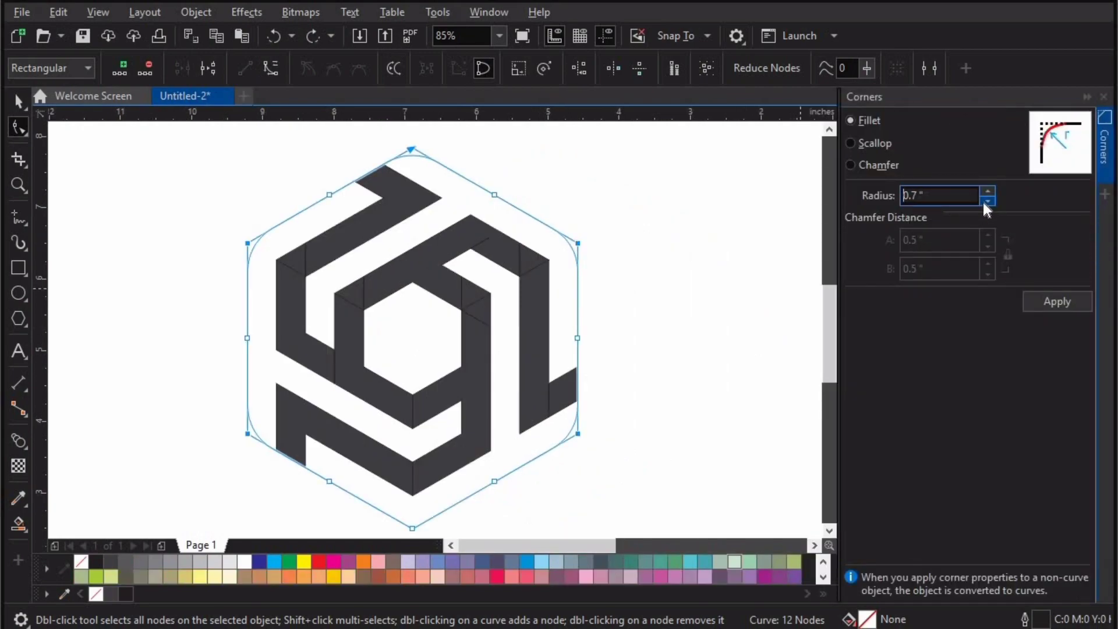
left_click(988, 200)
left_click(1065, 302)
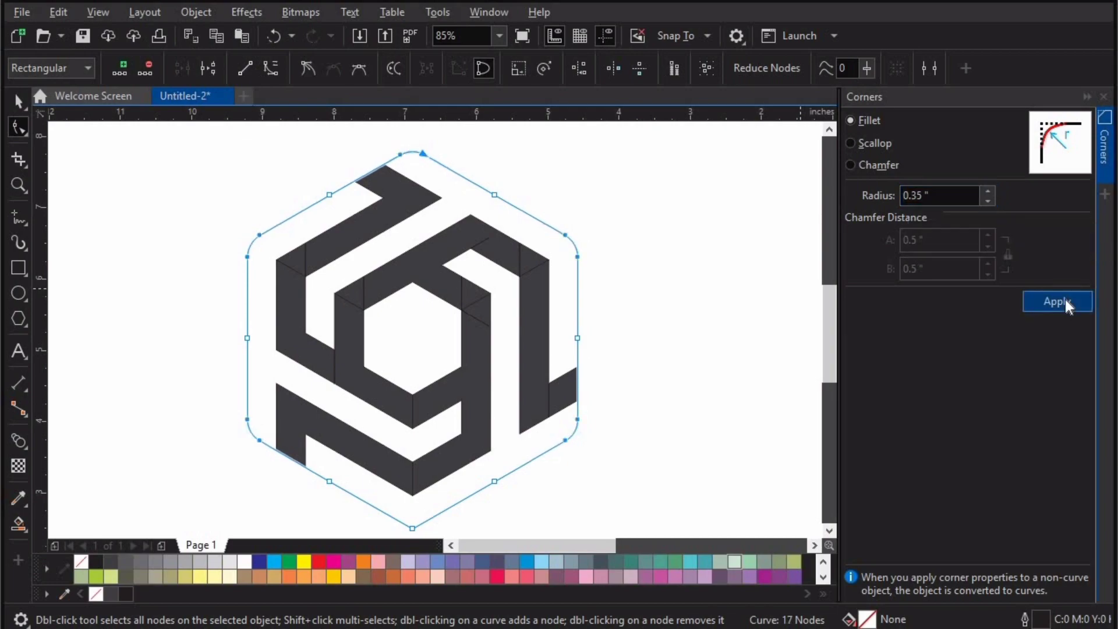
left_click(1102, 98)
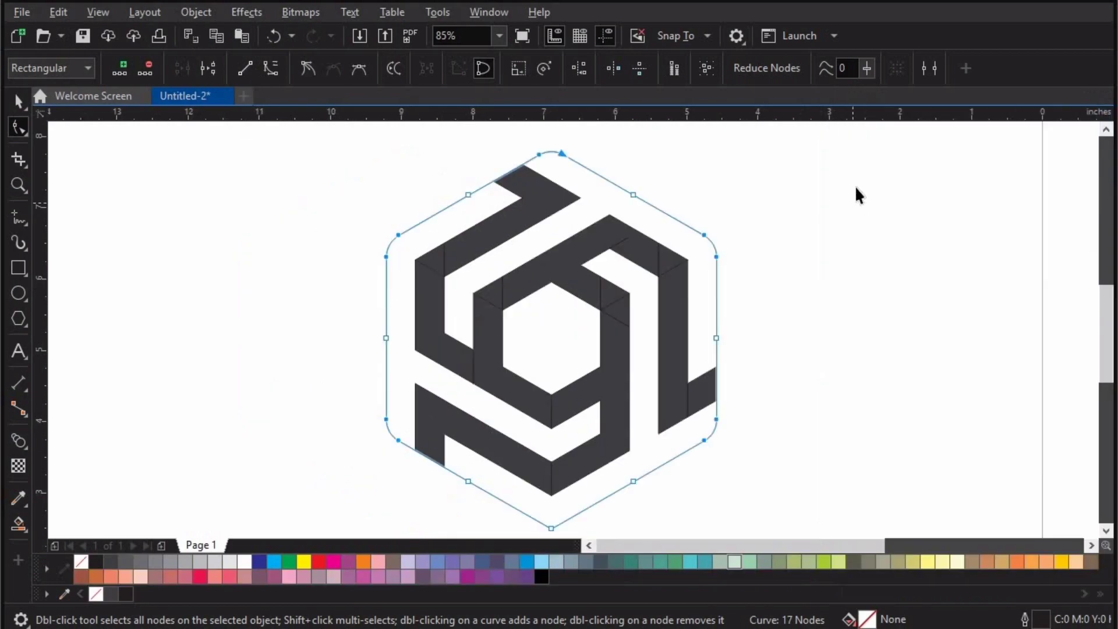
key("space")
left_click(858, 195)
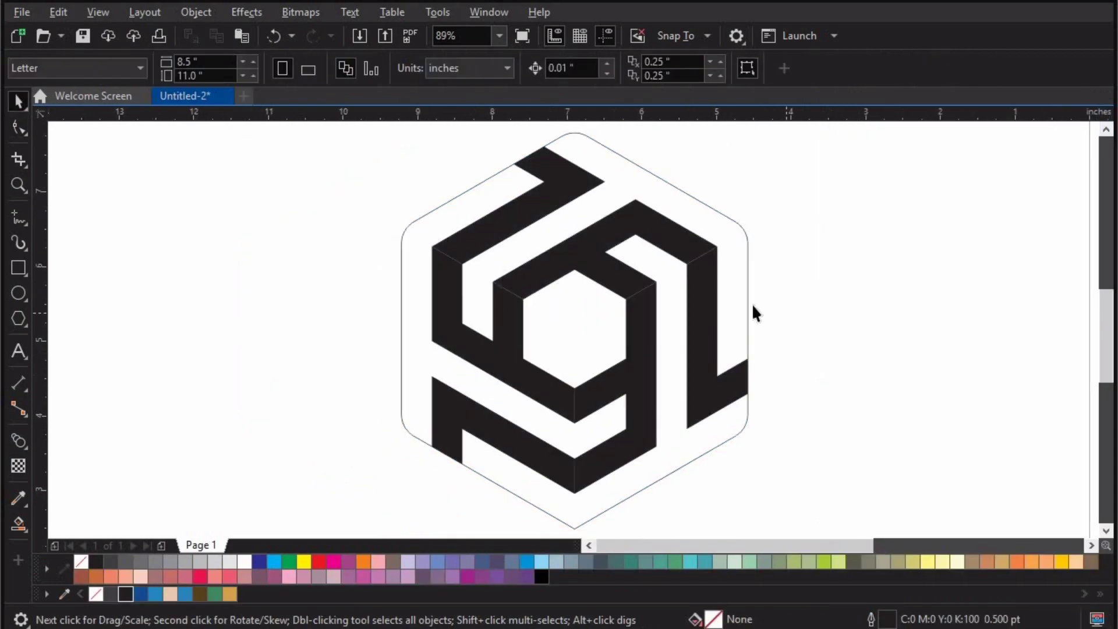
- Fill the rounded outer hexagon with dark brown and the right-side faces of the bands with green
left_click(747, 299)
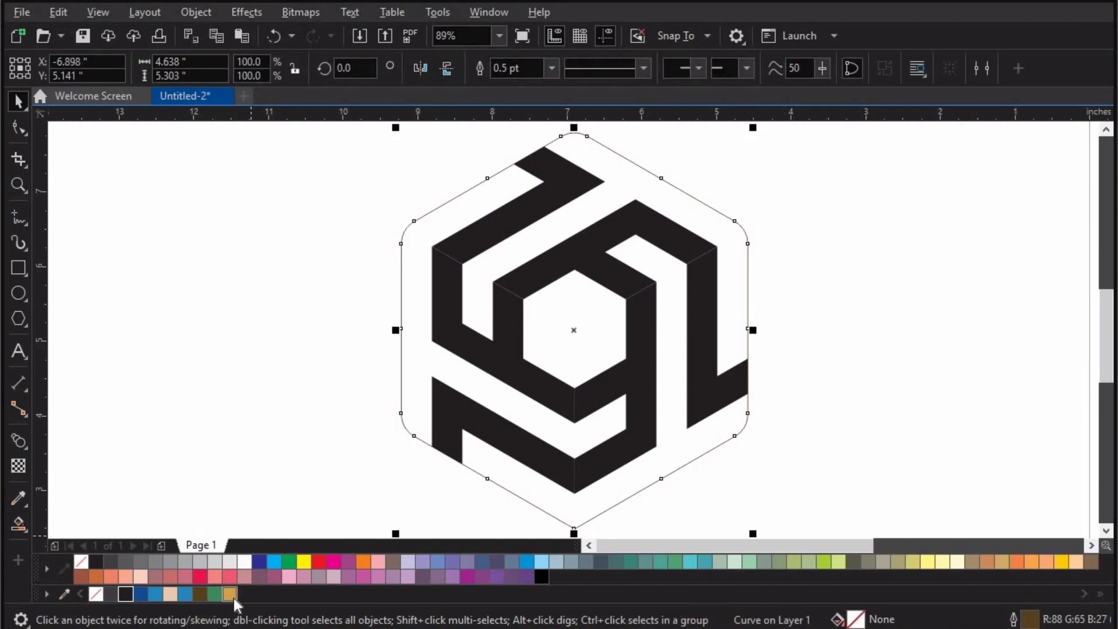
left_click(200, 593)
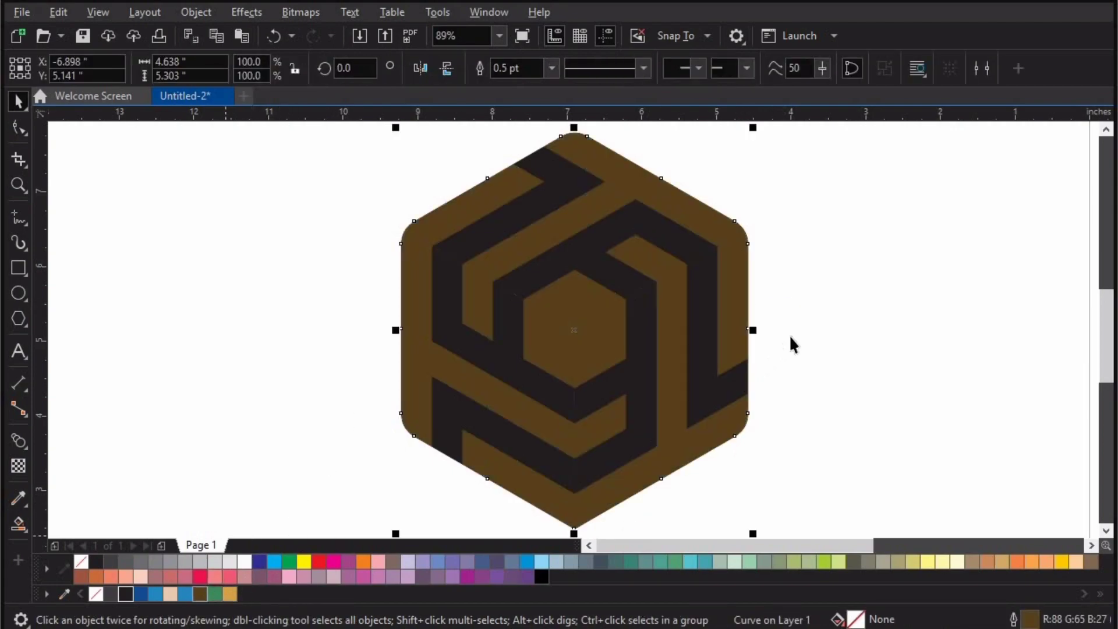
left_click(709, 379)
left_click(216, 593)
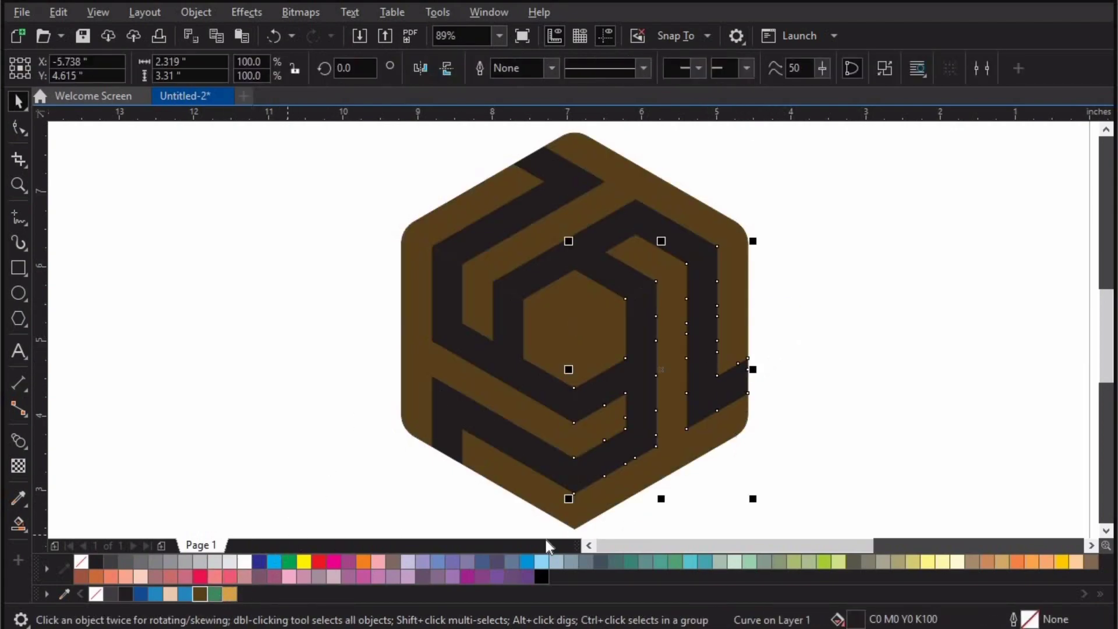
left_click(756, 349)
- Fill the top faces of the bands with golden yellow and the left-side faces with light peach
left_click(516, 268)
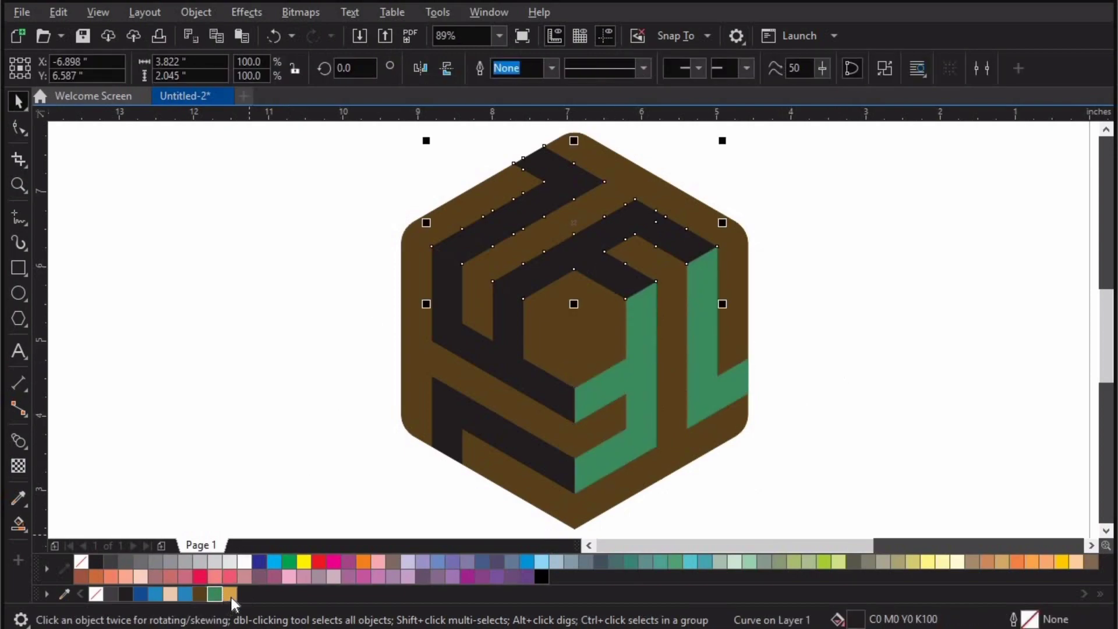
left_click(230, 595)
left_click(529, 376)
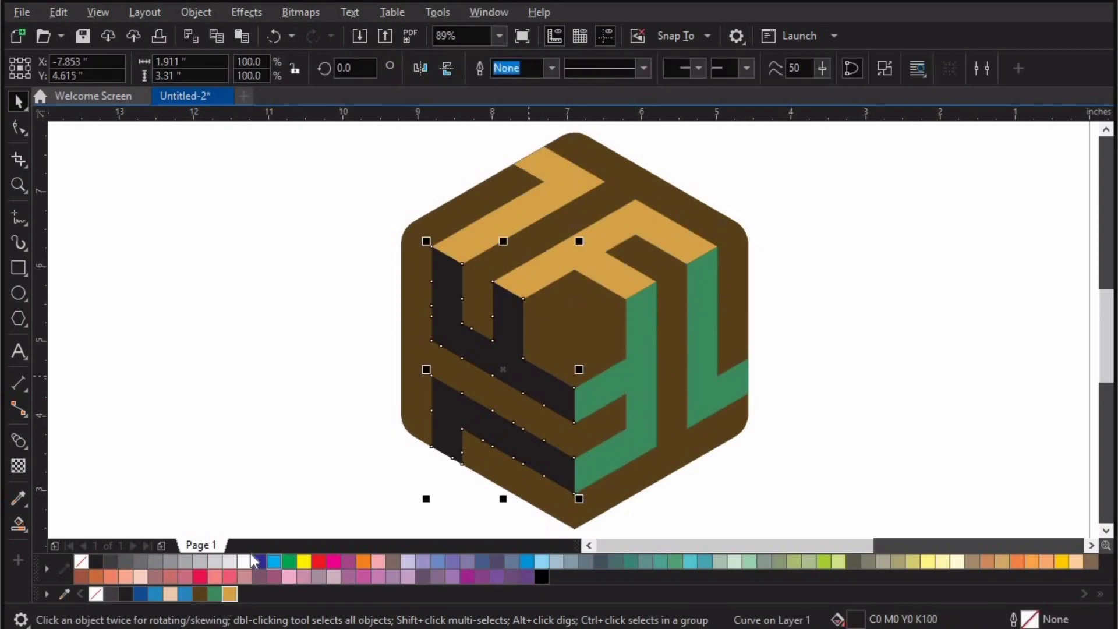
left_click(170, 594)
left_click(170, 307)
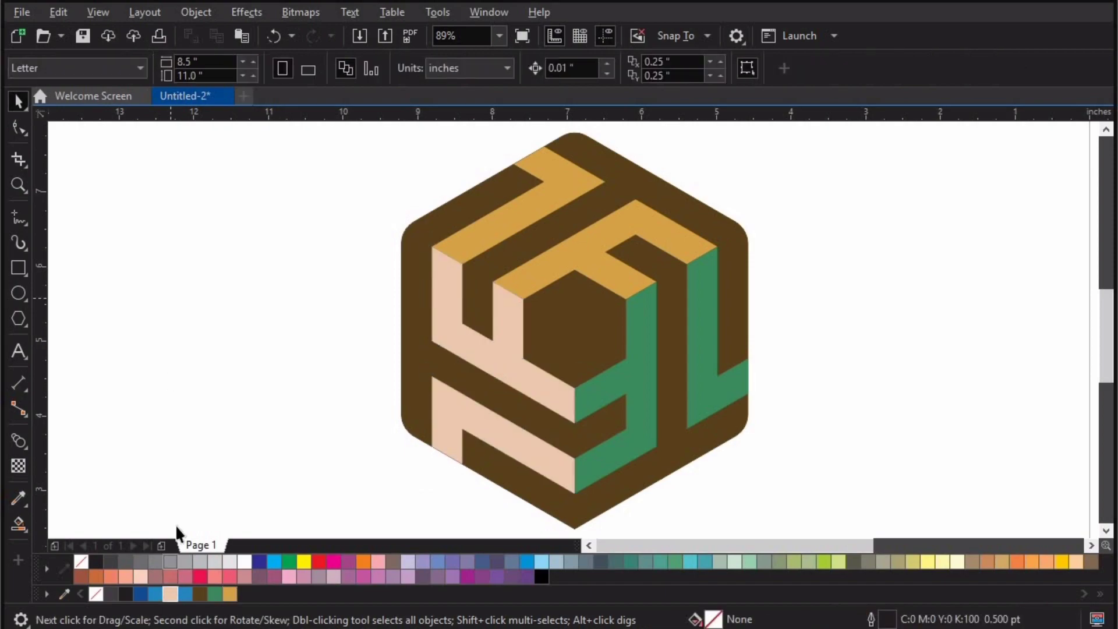
- Remove the outlines from all objects of the design
key("ctrl+a")
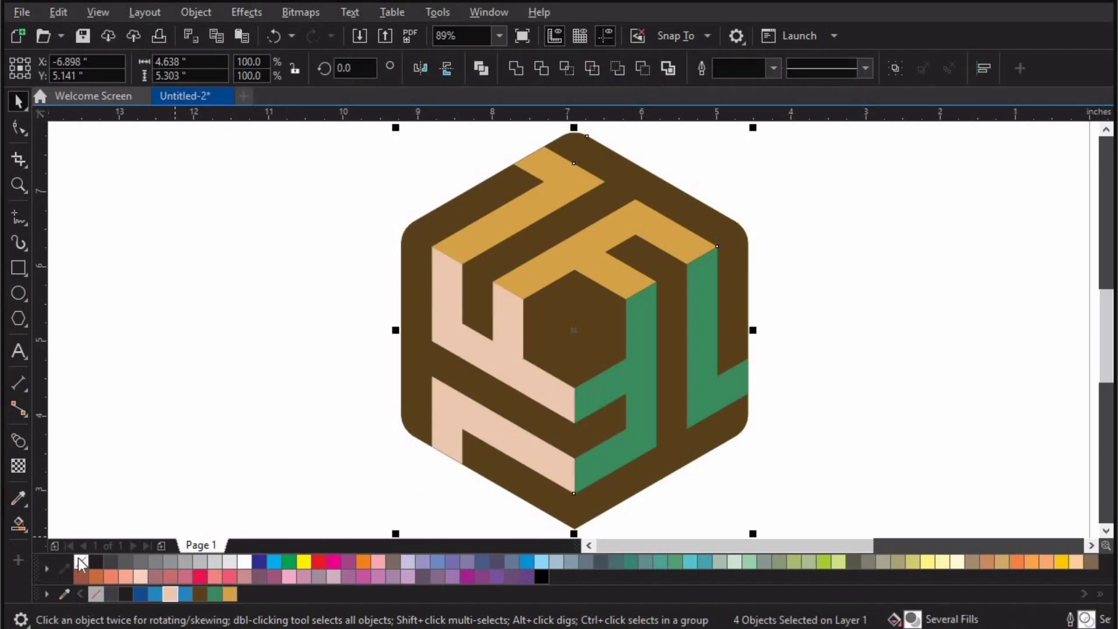
left_click(206, 339)
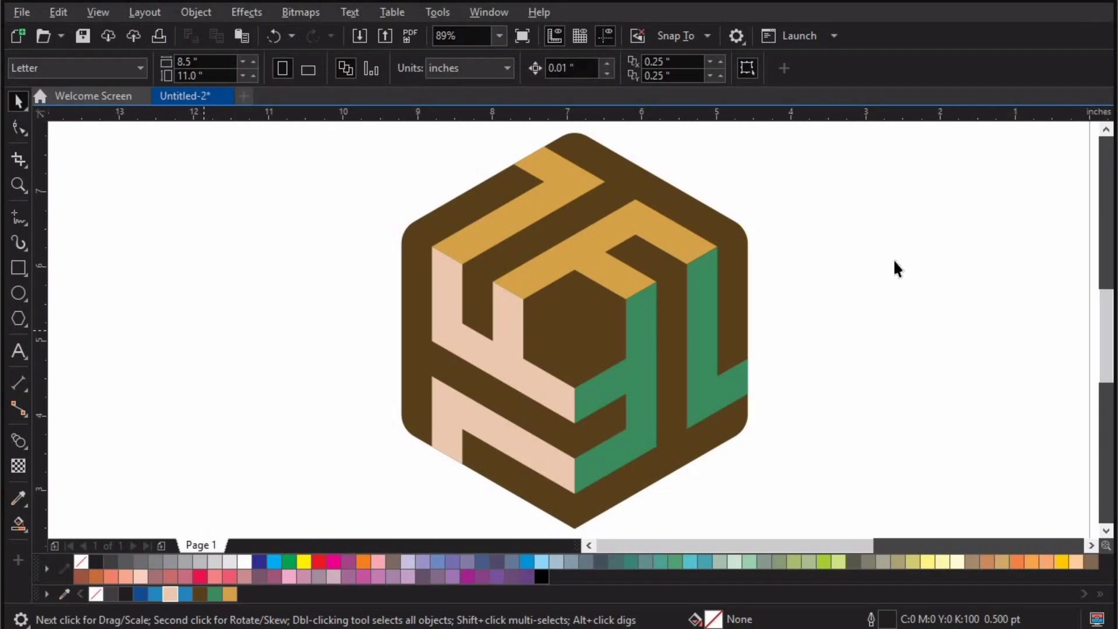